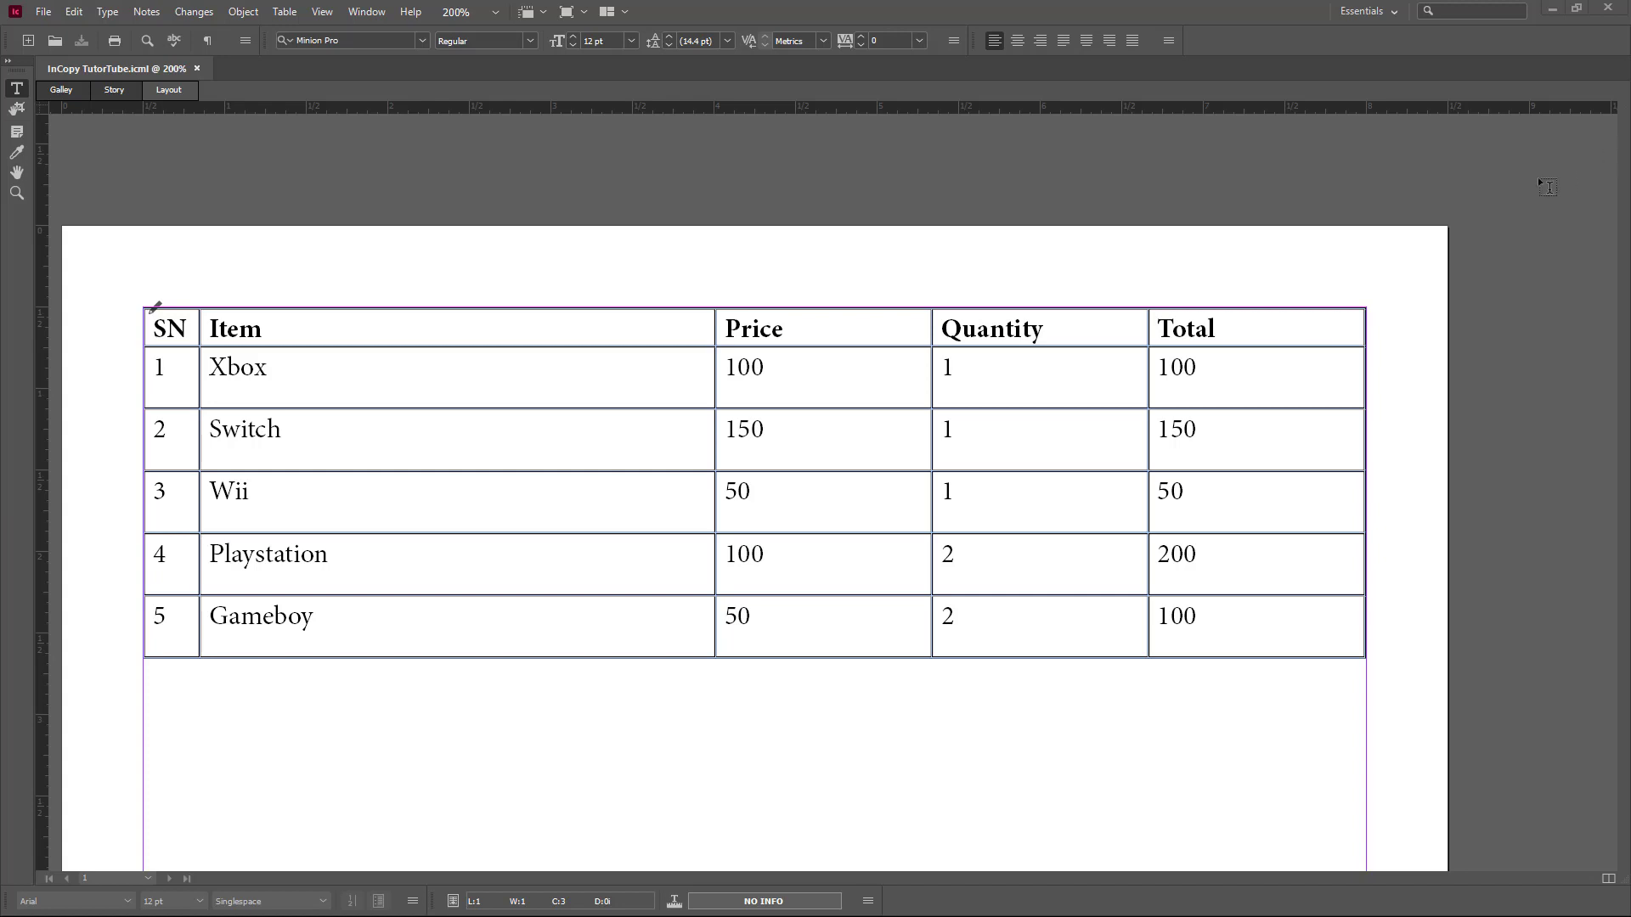
Review the Switch cell's Text, Graphic and Strokes and Fills options, closing without changes
click(604, 413)
click(283, 14)
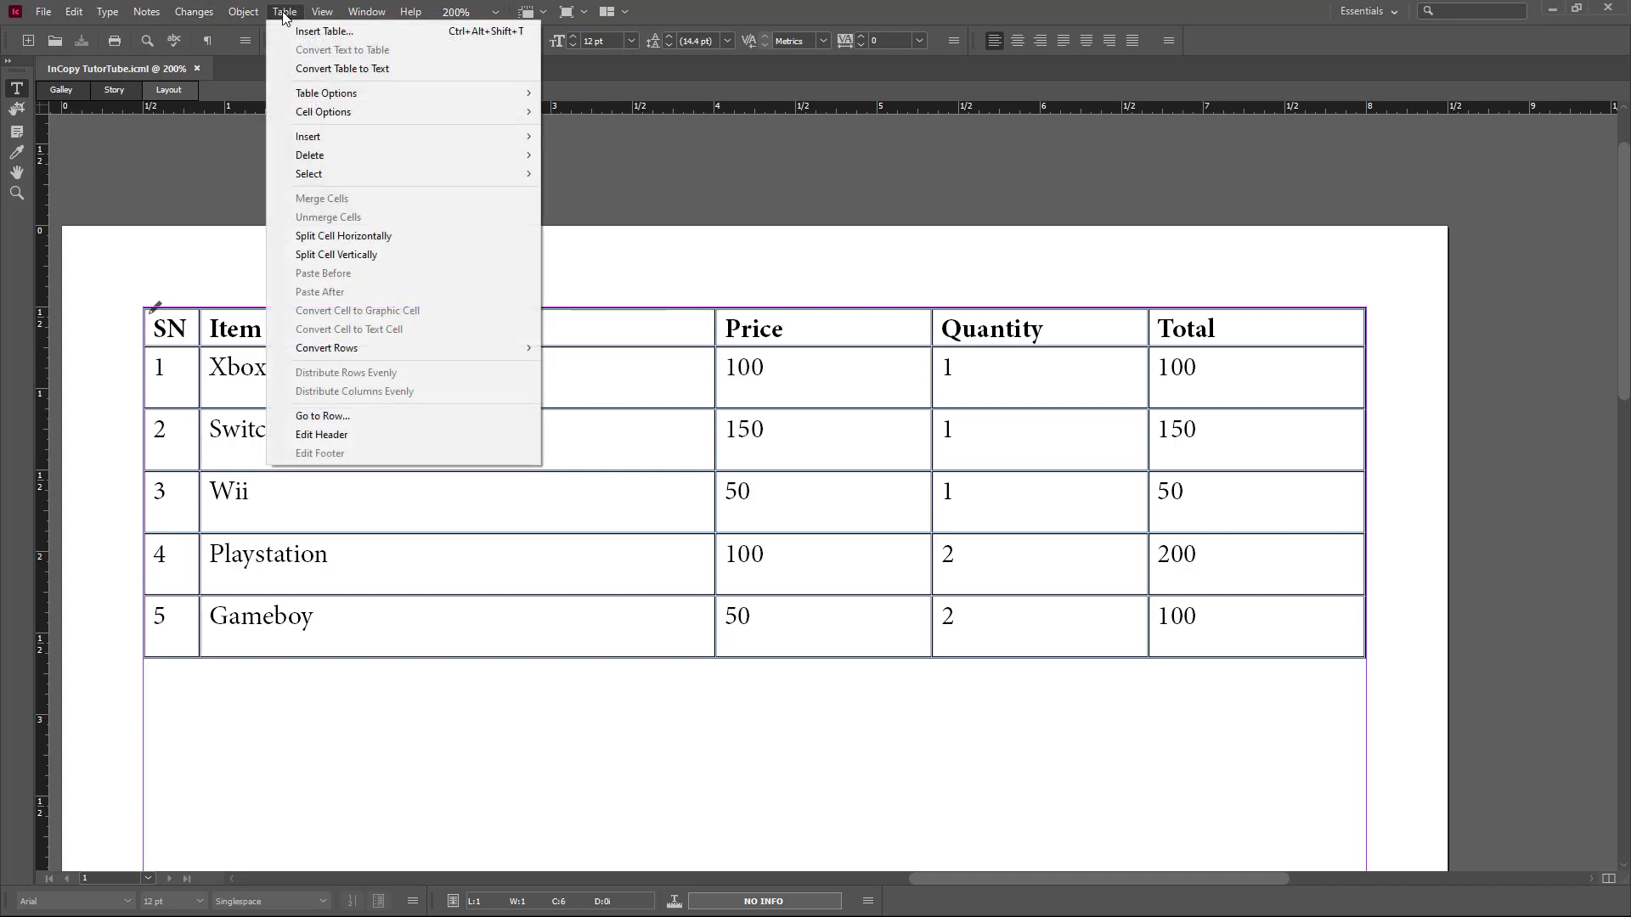
mouse_move(359, 113)
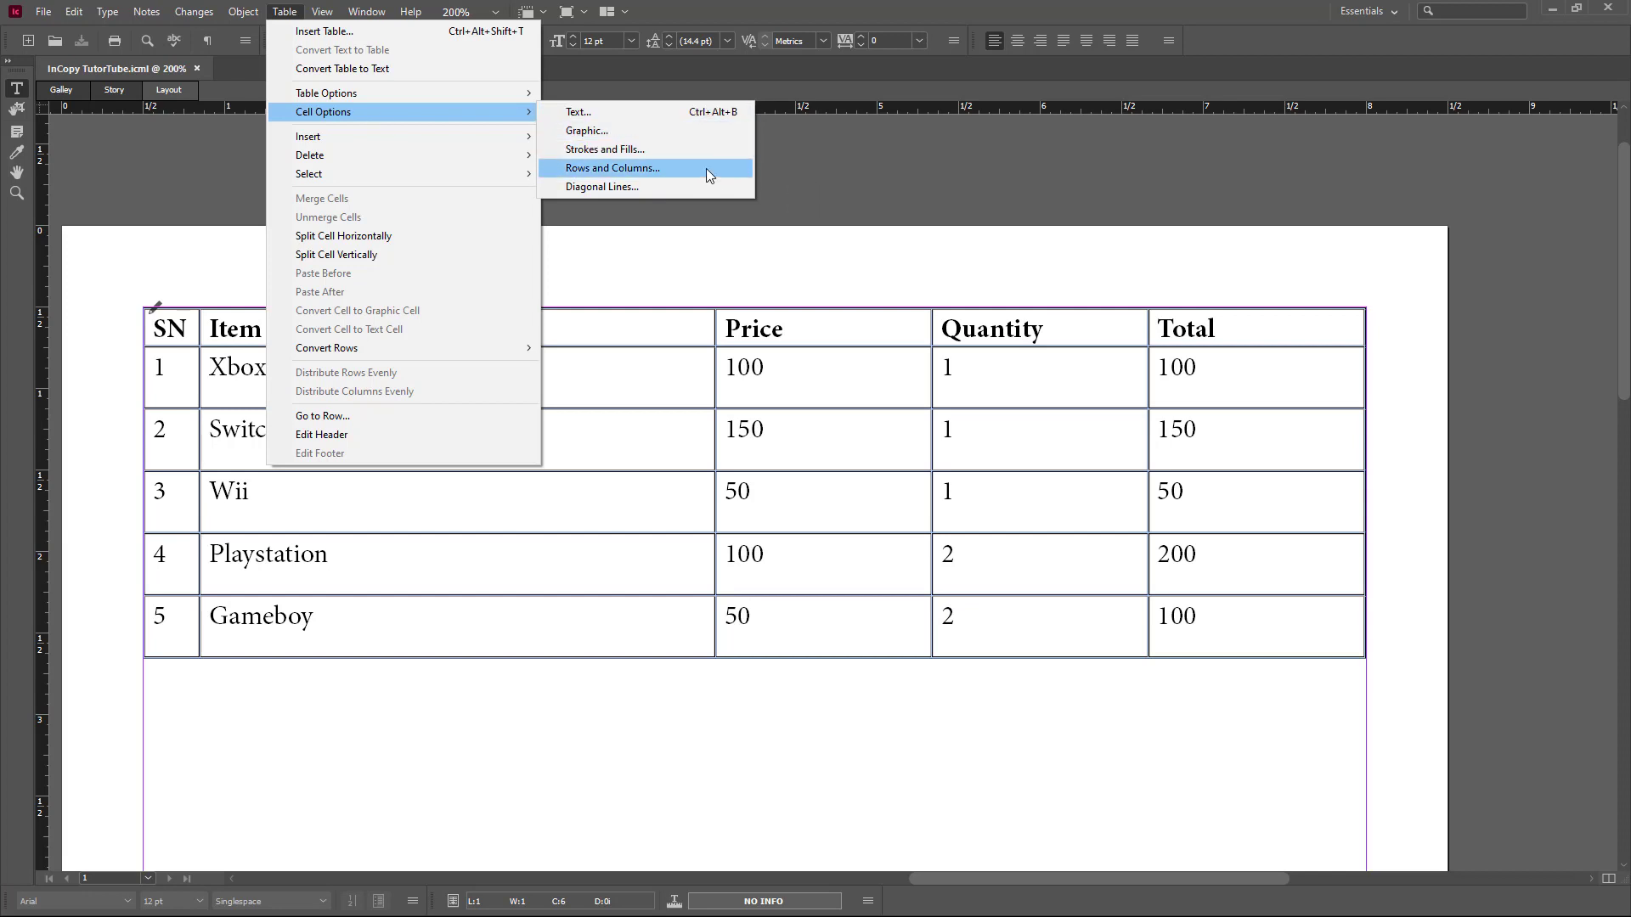
click(674, 110)
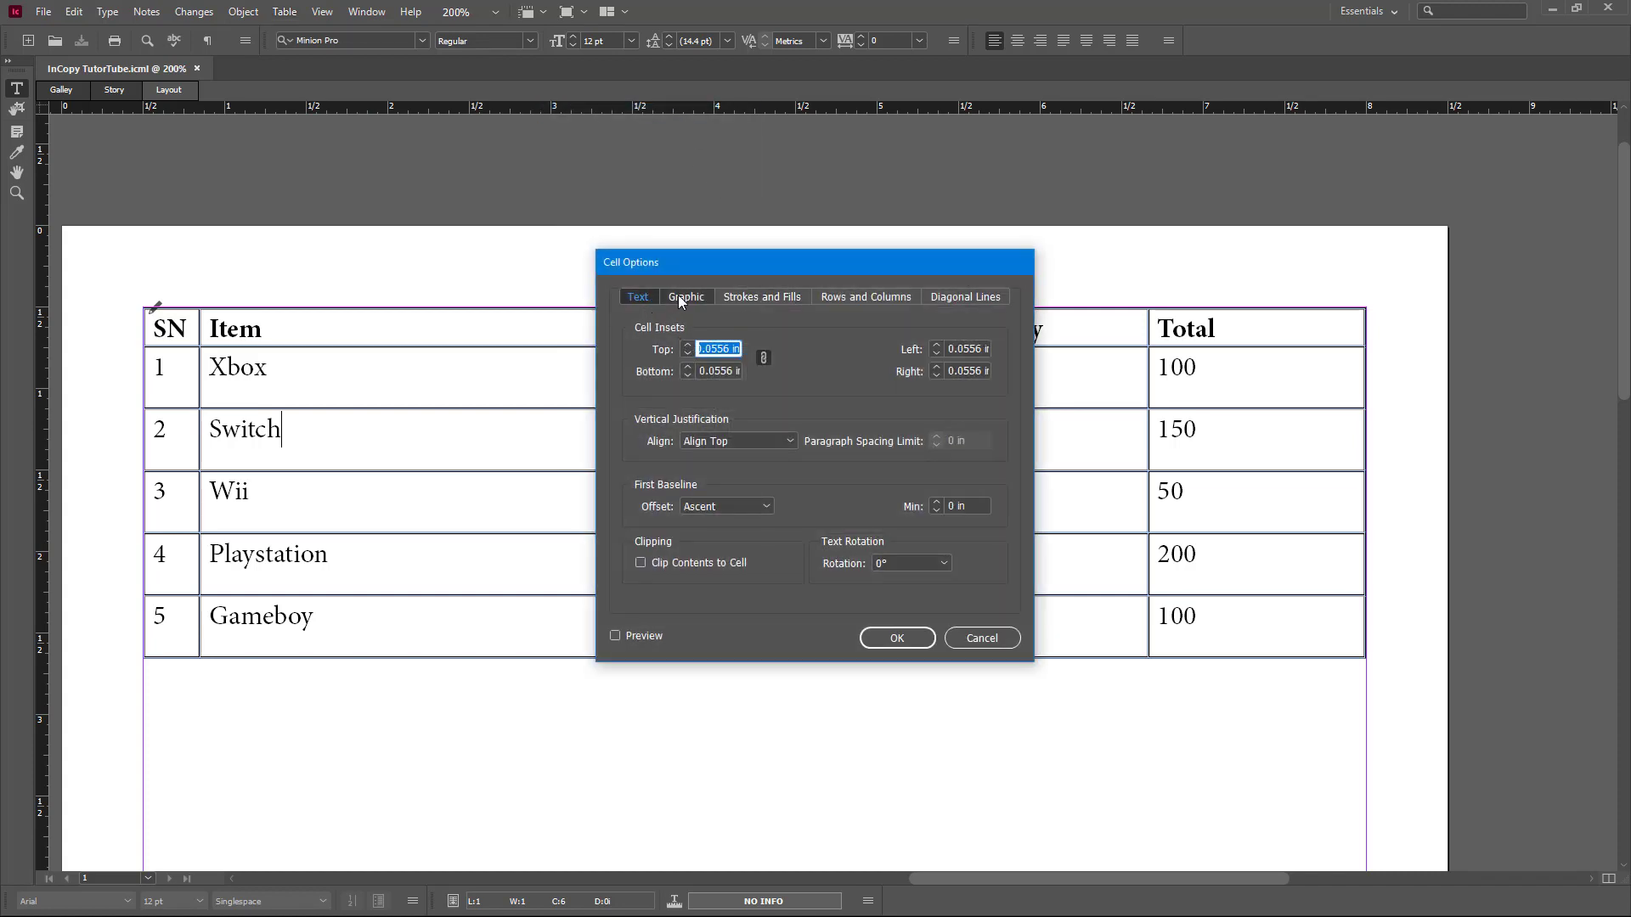
click(685, 299)
click(781, 300)
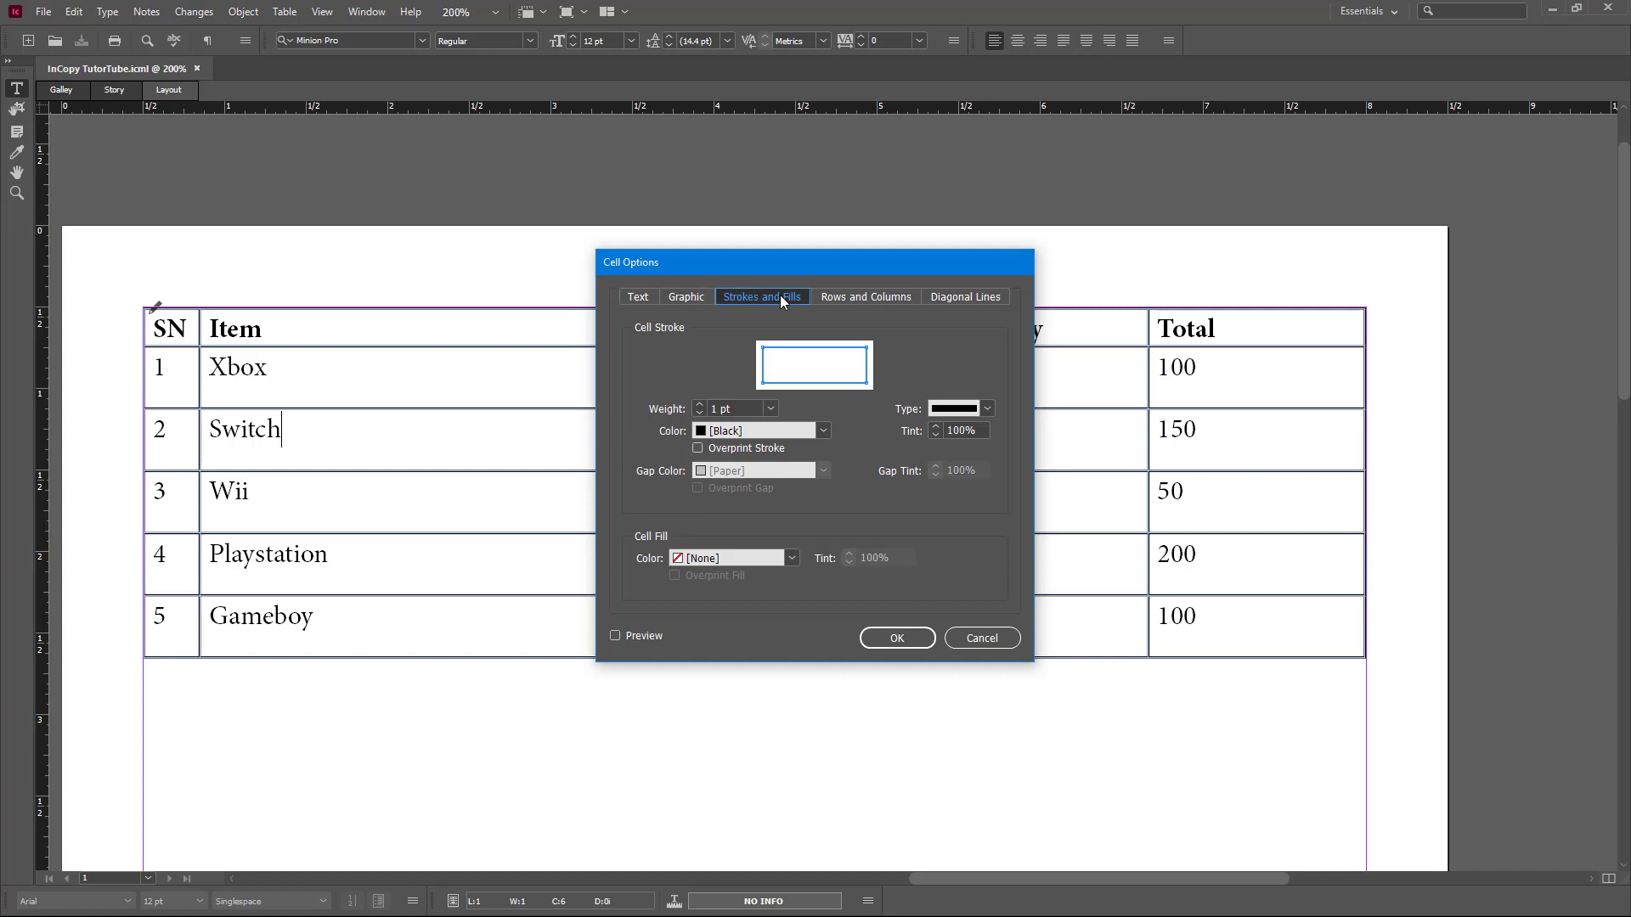
click(982, 639)
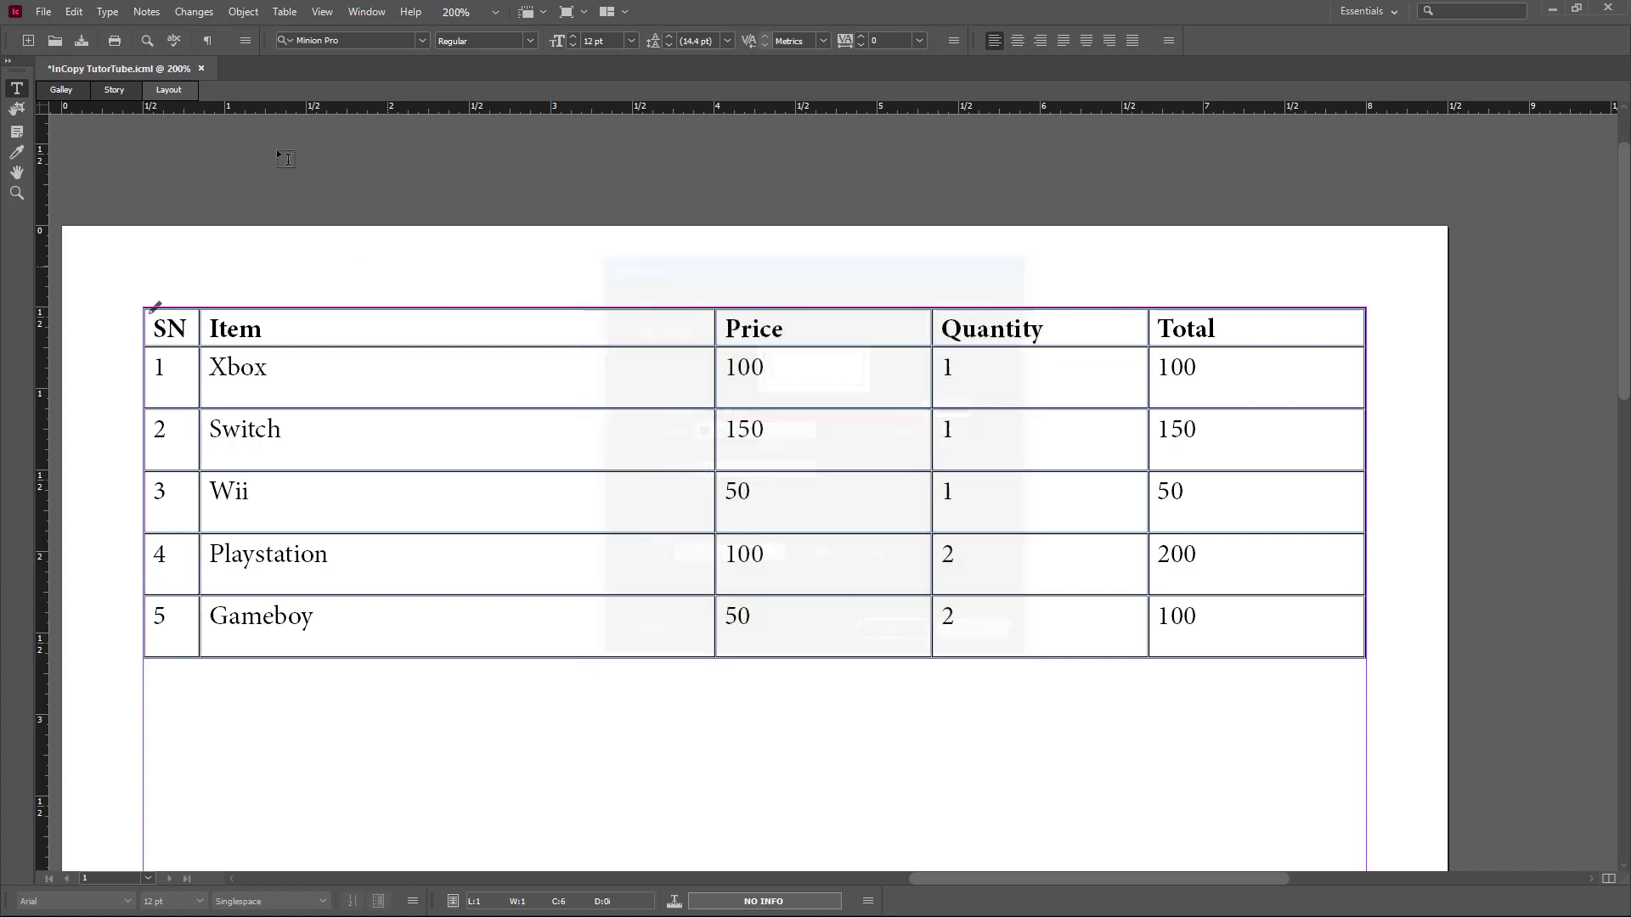
click(285, 12)
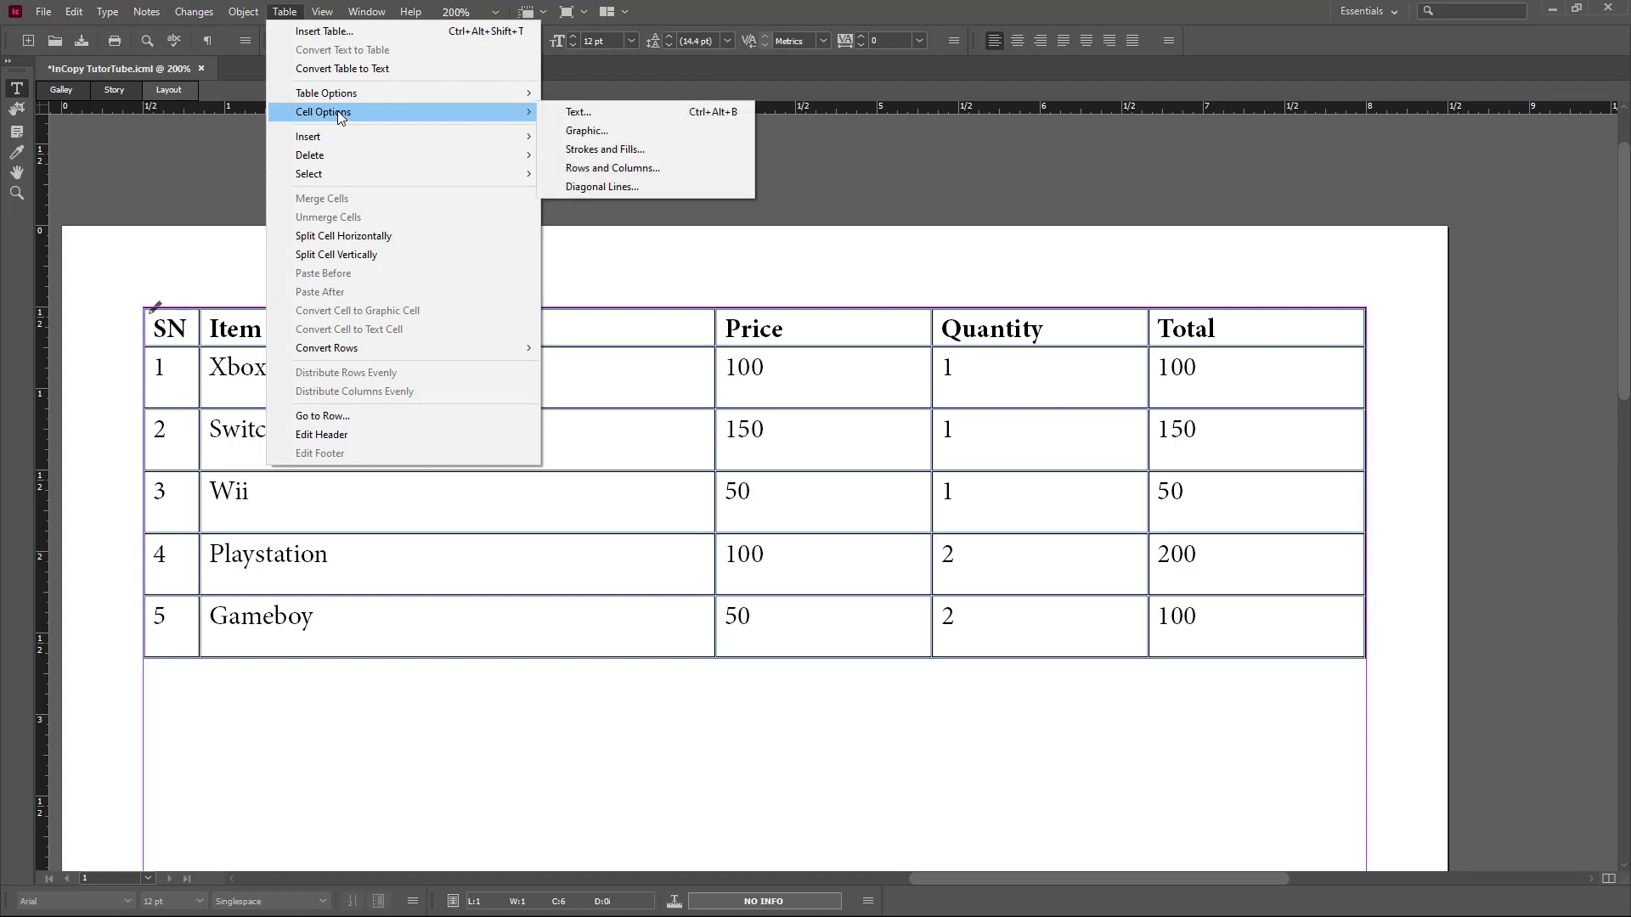
click(585, 151)
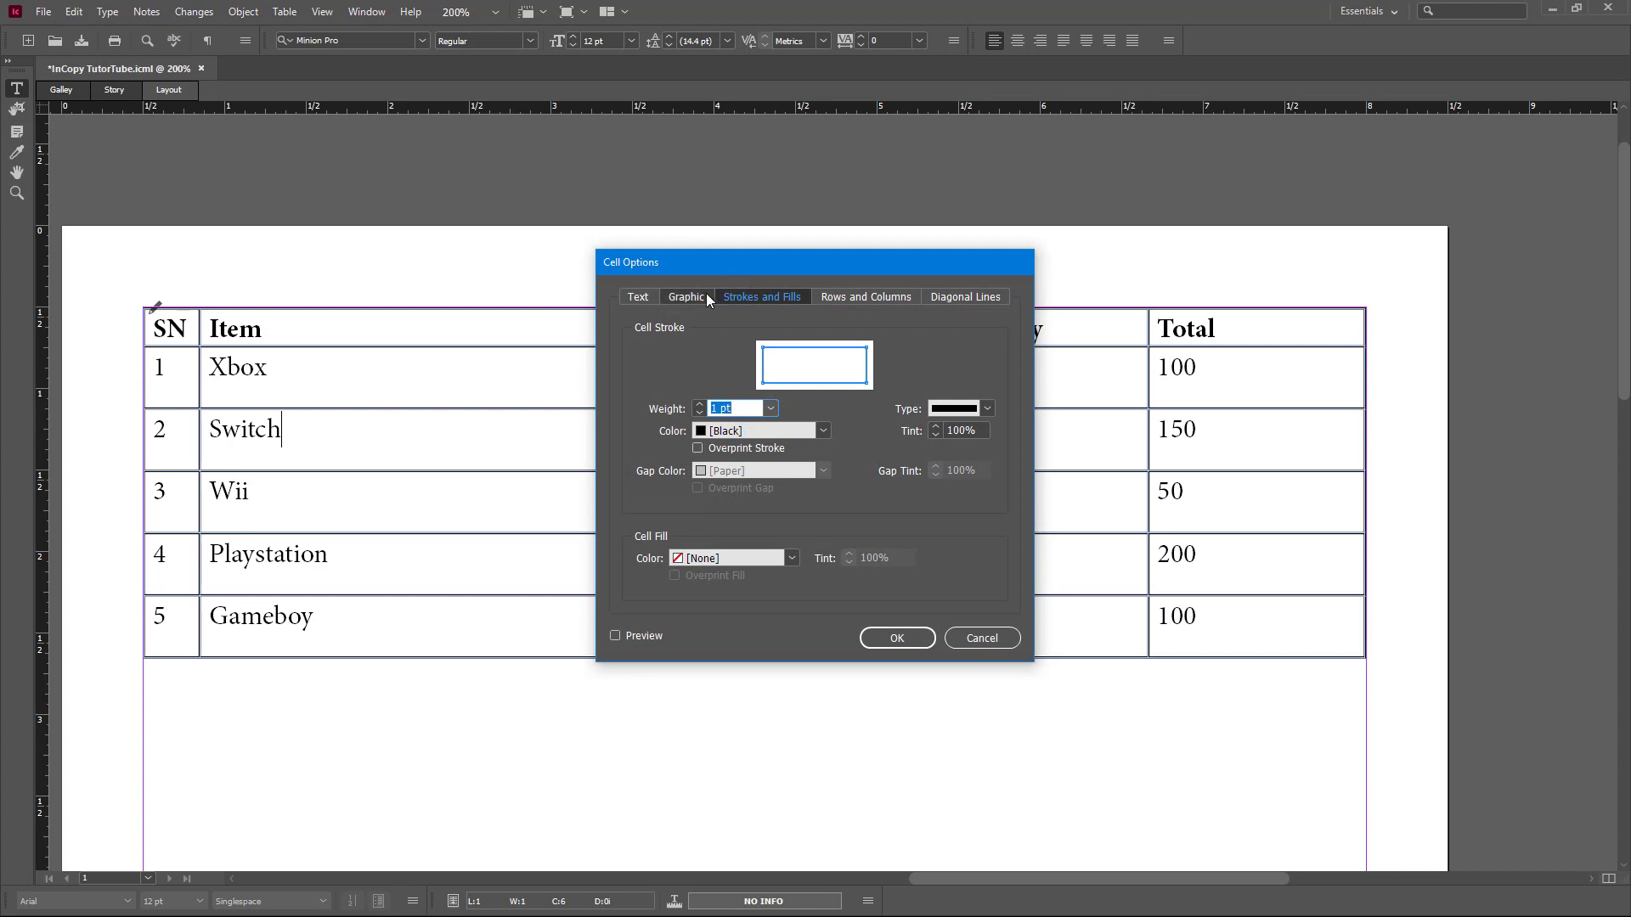
click(638, 297)
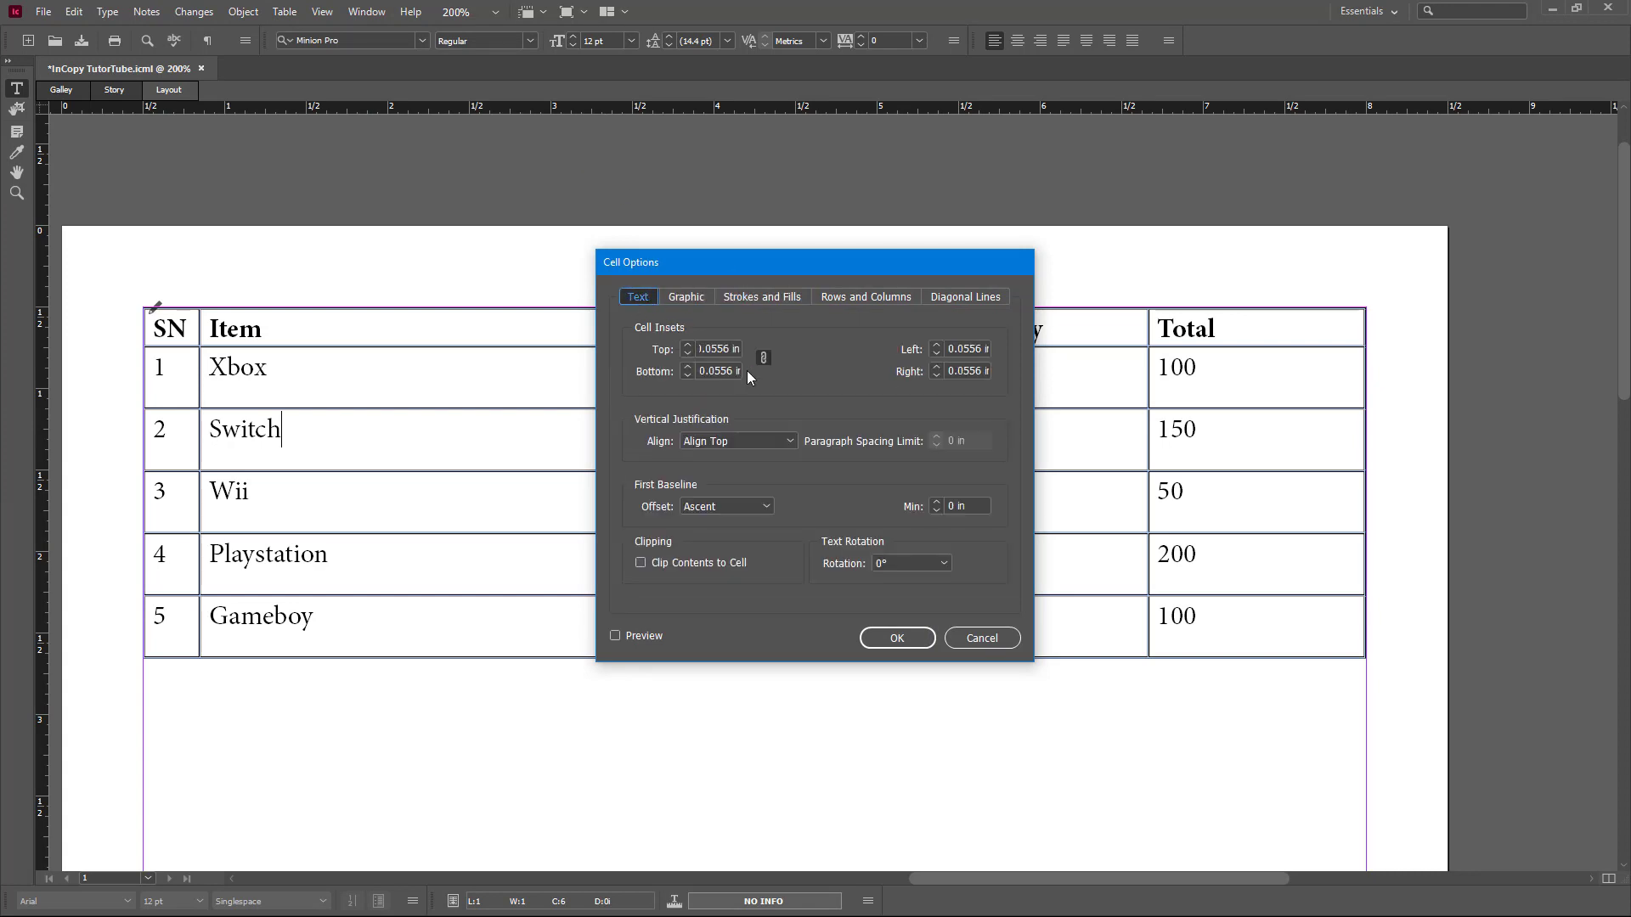
click(977, 638)
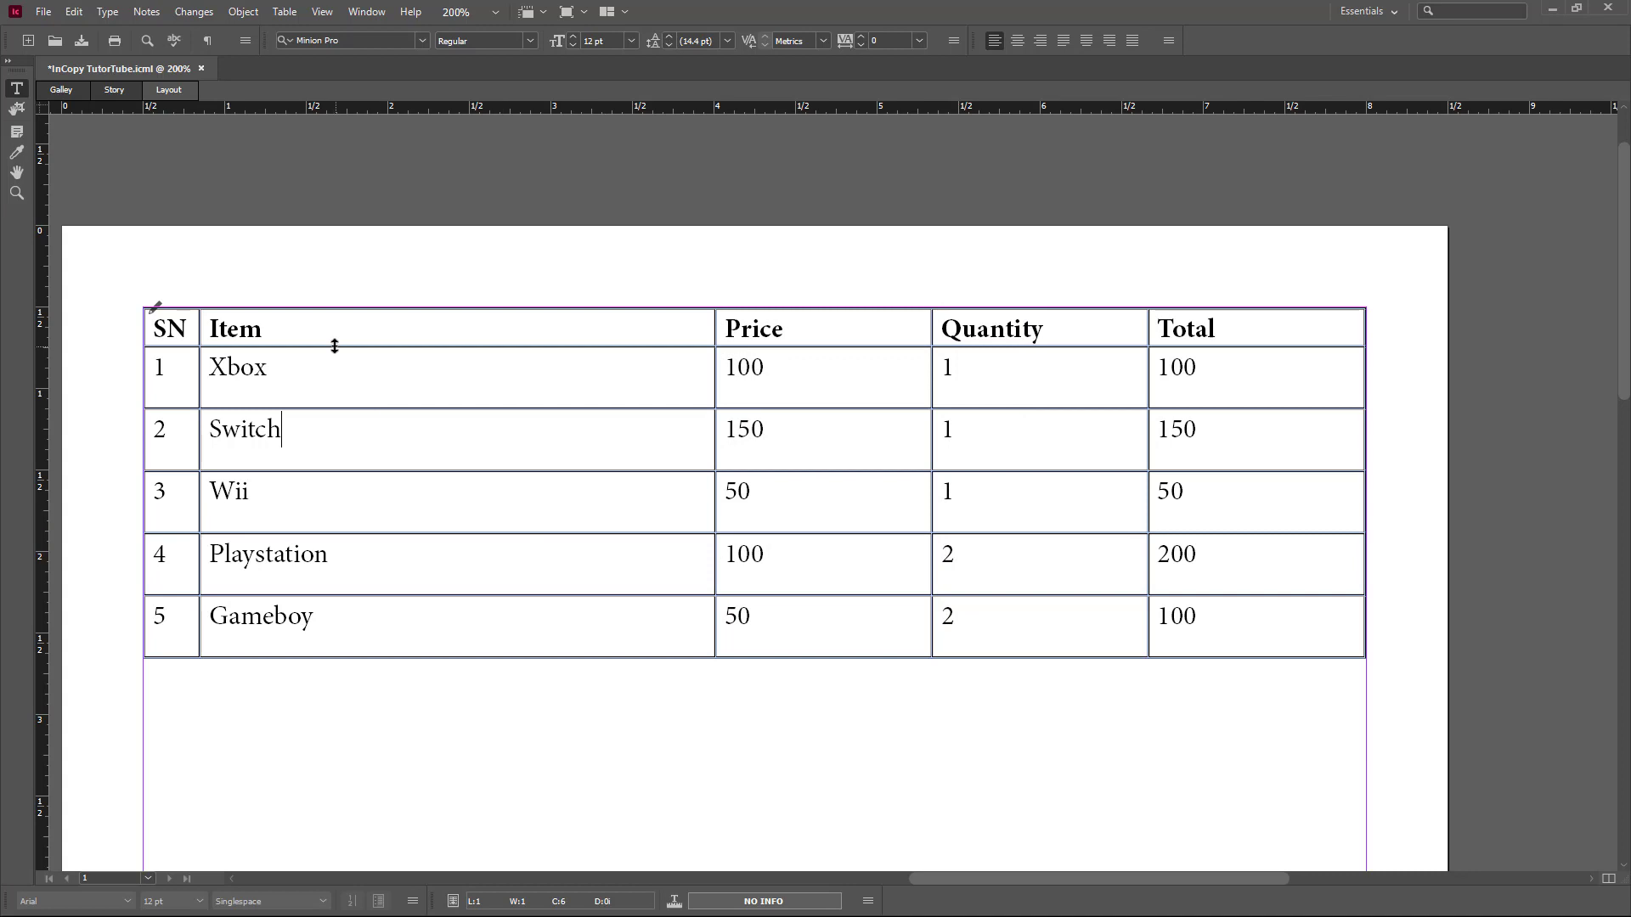
Open the Xbox cell's Text options and raise all insets to 0.0625 in with Preview on
key(Up)
click(284, 12)
mouse_move(442, 114)
click(576, 113)
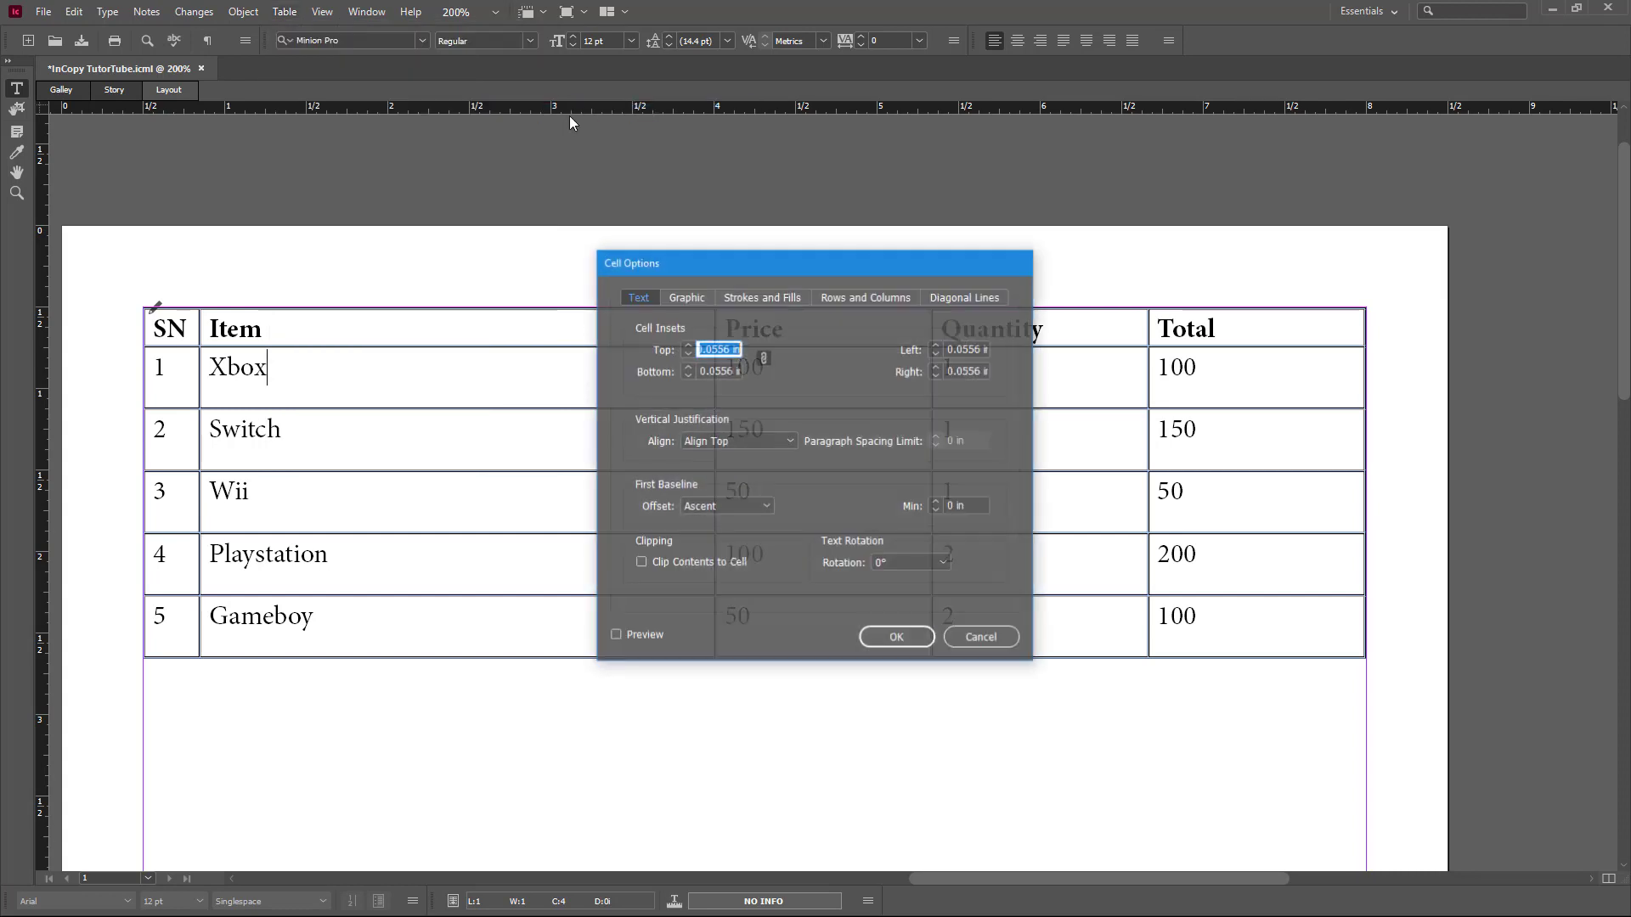
click(688, 343)
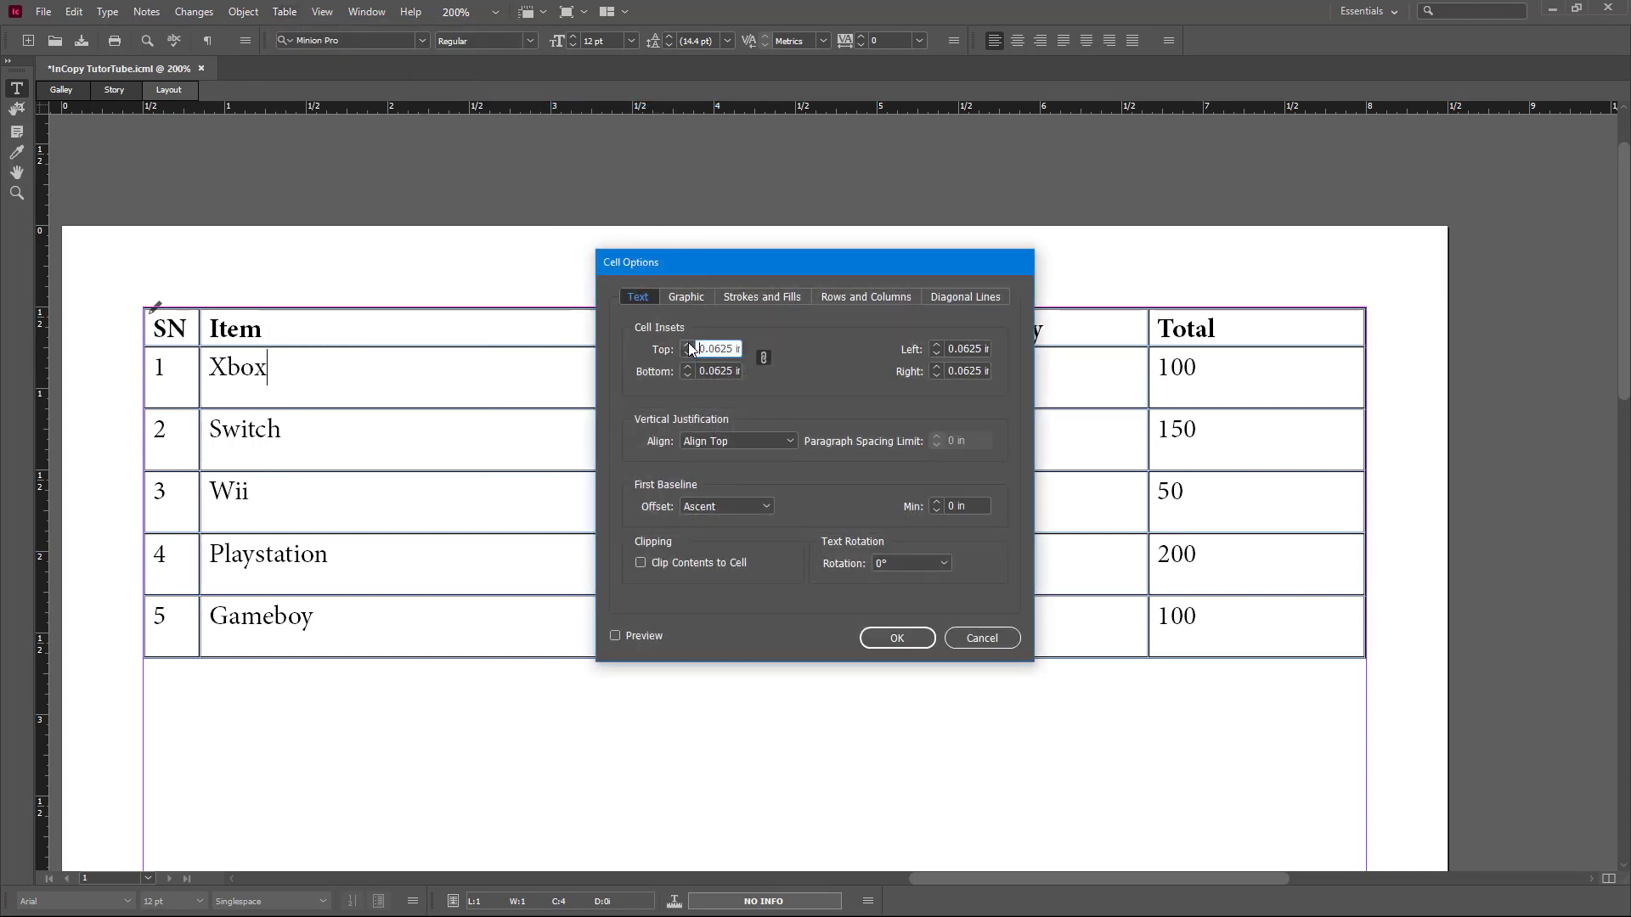
click(630, 643)
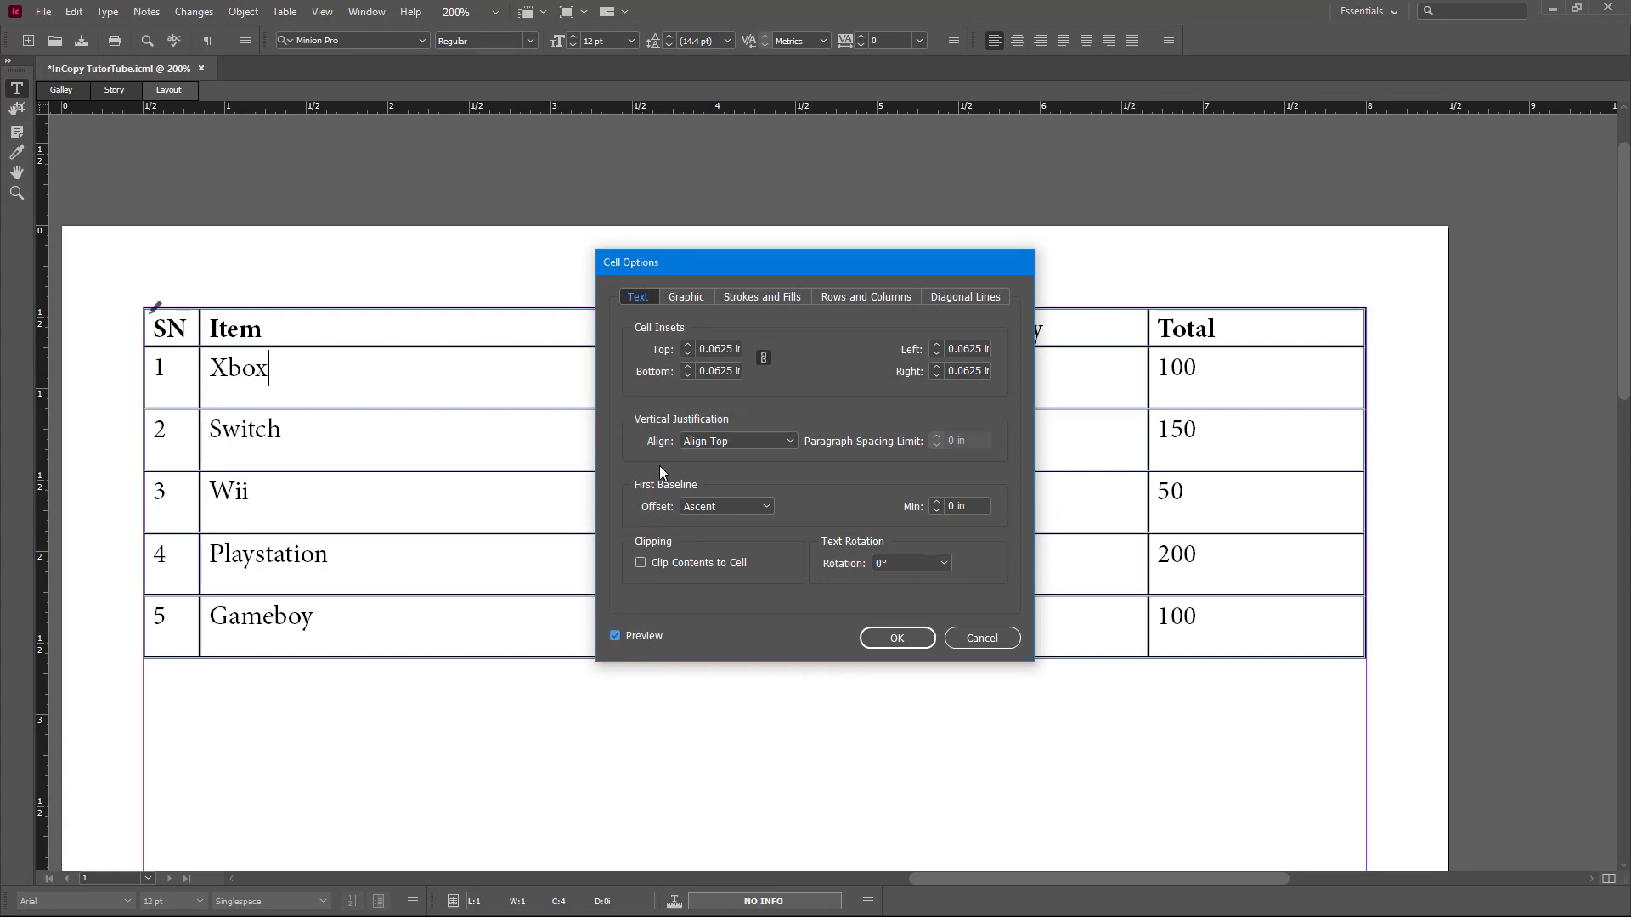
Step the linked insets up to 0.375 in, down to 0.1875 in, then back to 0.375 in
click(688, 345)
click(689, 344)
click(688, 345)
click(689, 345)
click(688, 345)
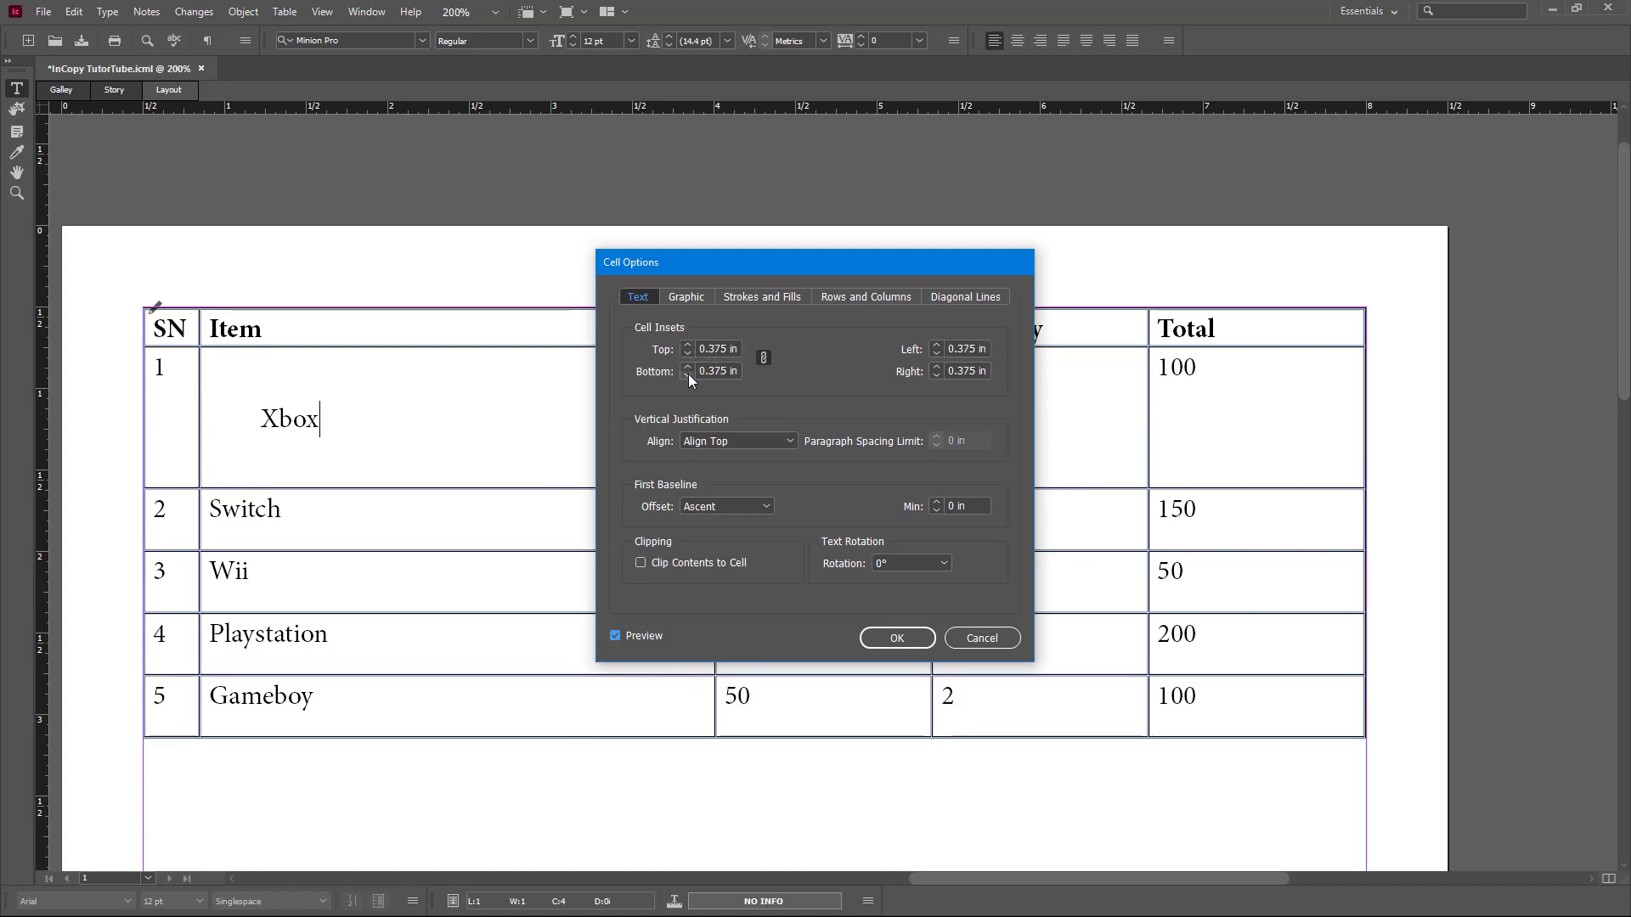
click(687, 354)
click(687, 354)
click(687, 354)
click(688, 344)
click(687, 345)
click(688, 345)
Set the top inset to 0, apply it, and delete the stray space before Xbox
double_click(732, 348)
drag(730, 348, 674, 353)
text(0)
key(Return)
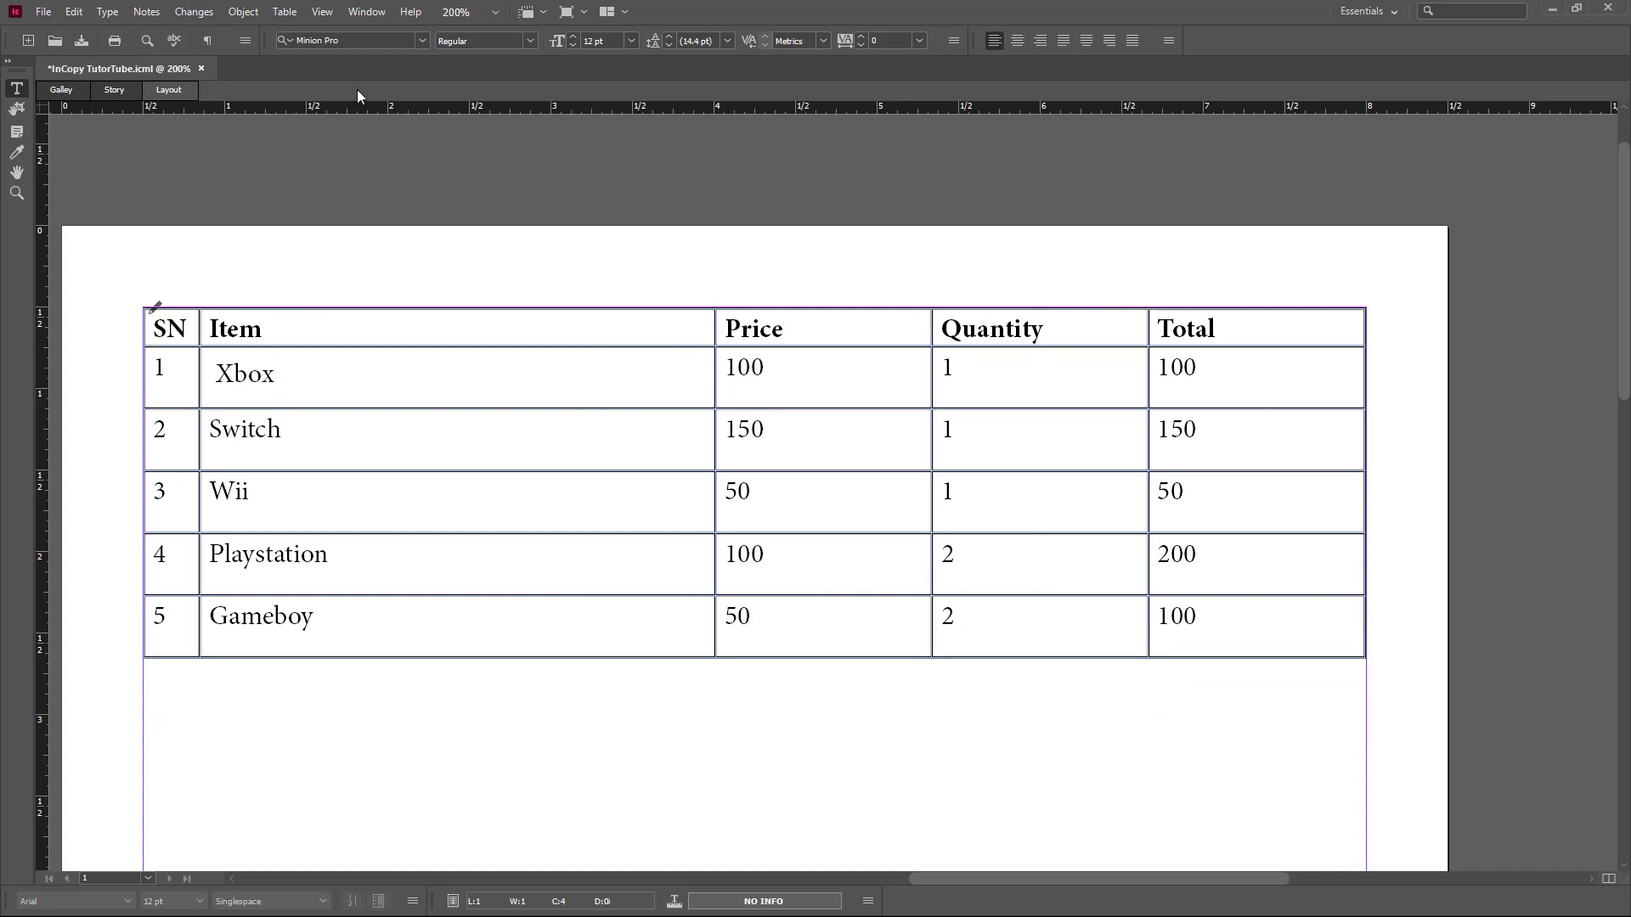
click(210, 374)
key(Delete)
Unlink the Xbox cell's insets and raise the bottom inset to 0.4375 in
click(285, 12)
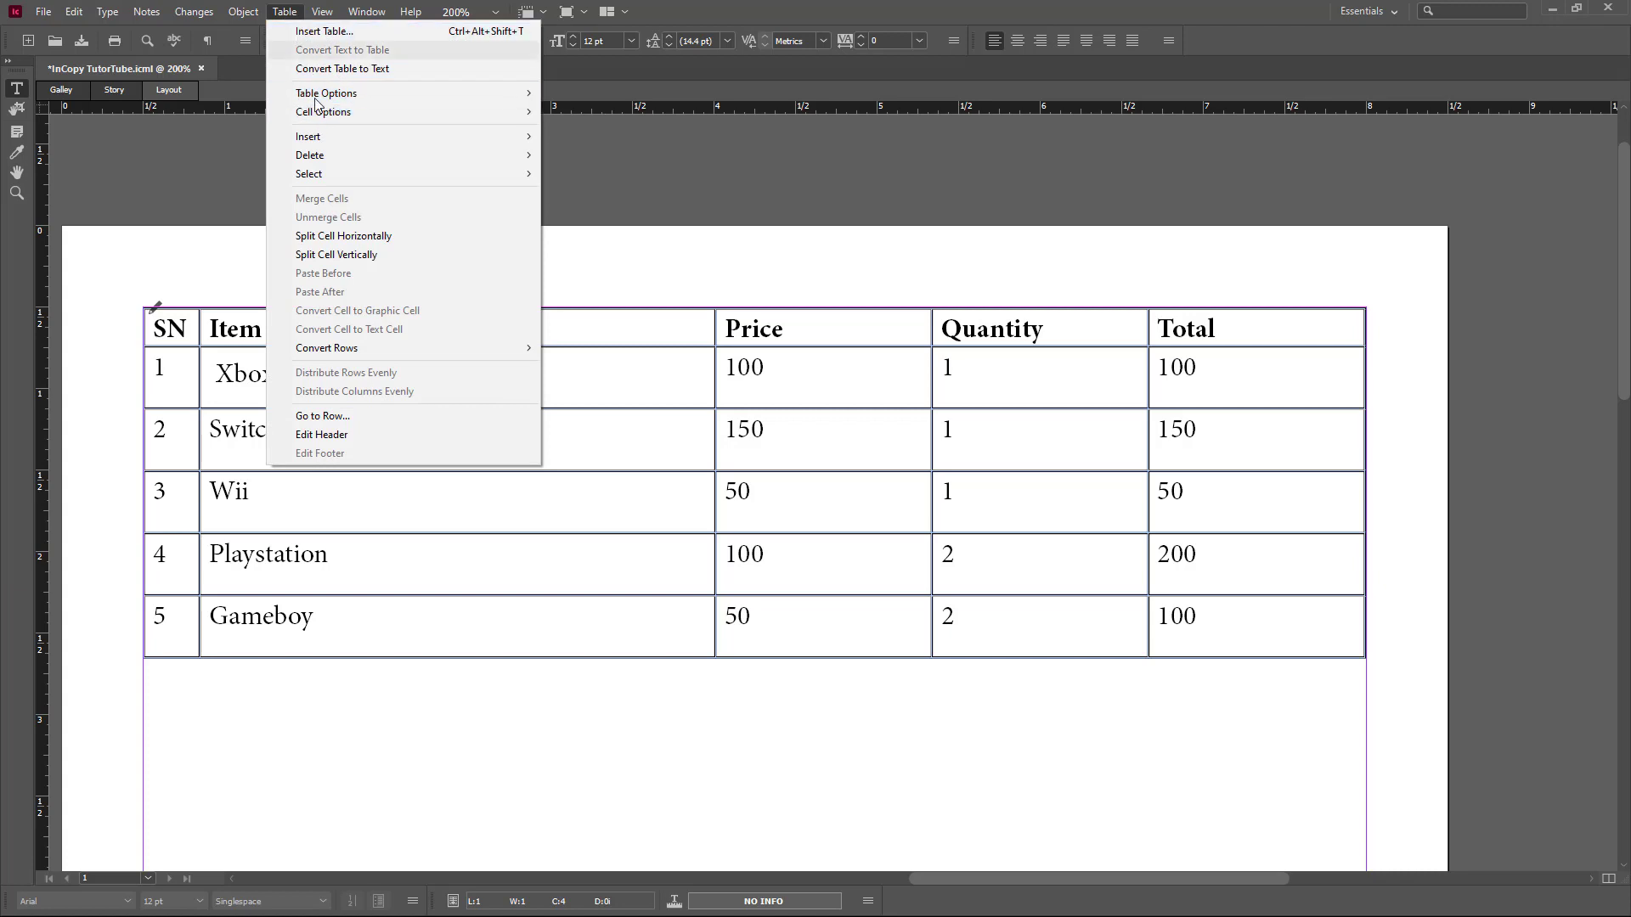
mouse_move(476, 112)
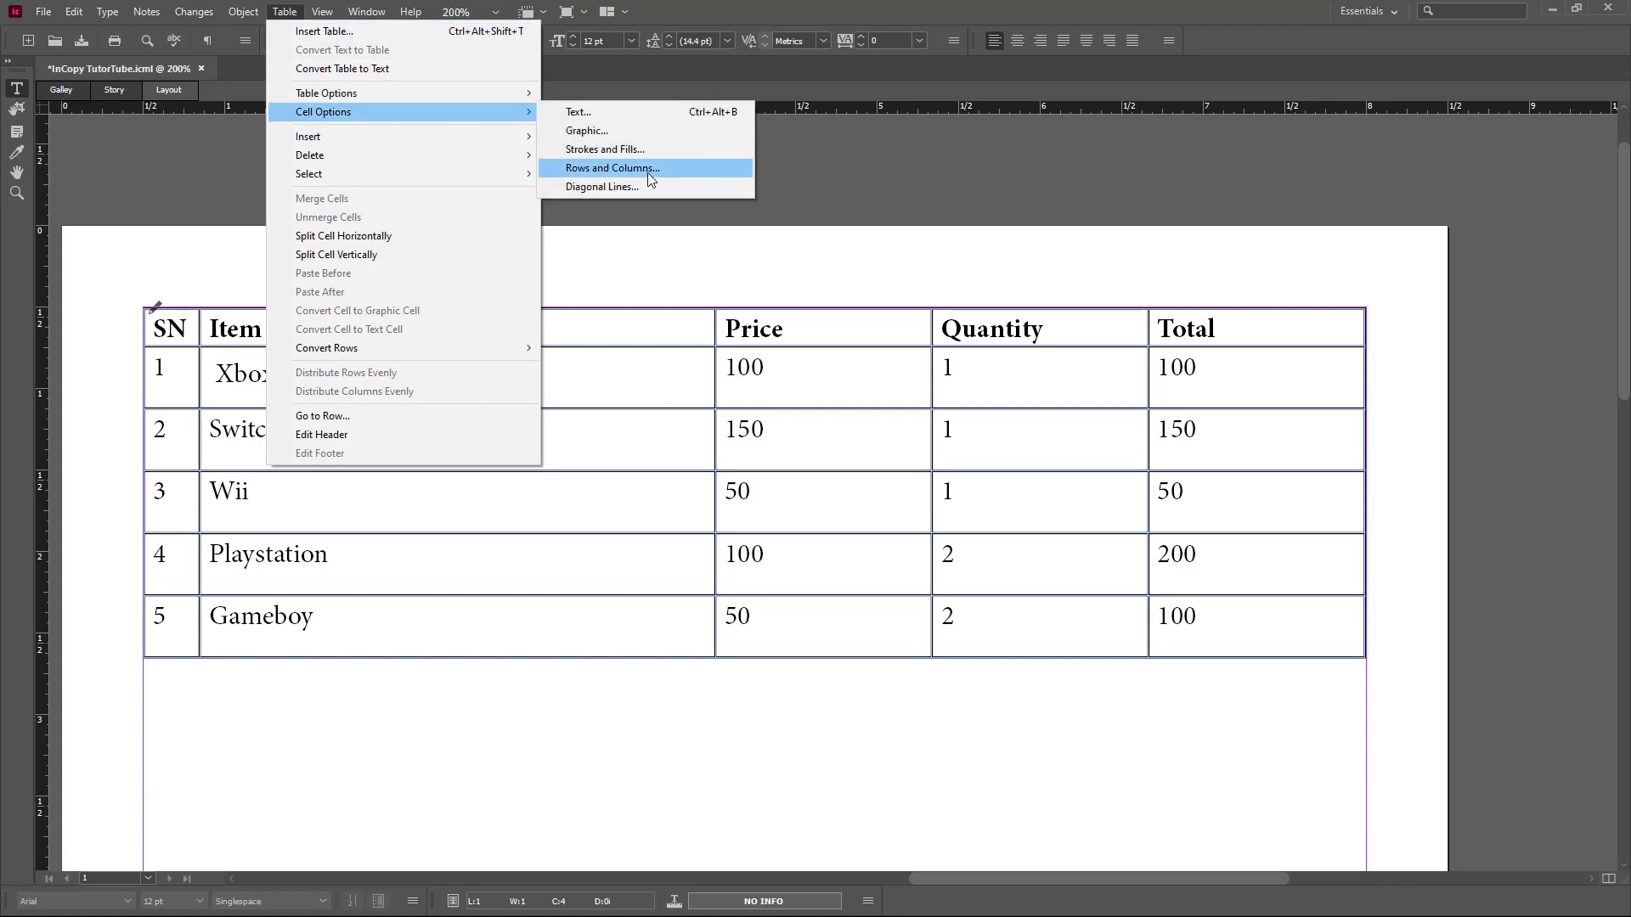
click(629, 111)
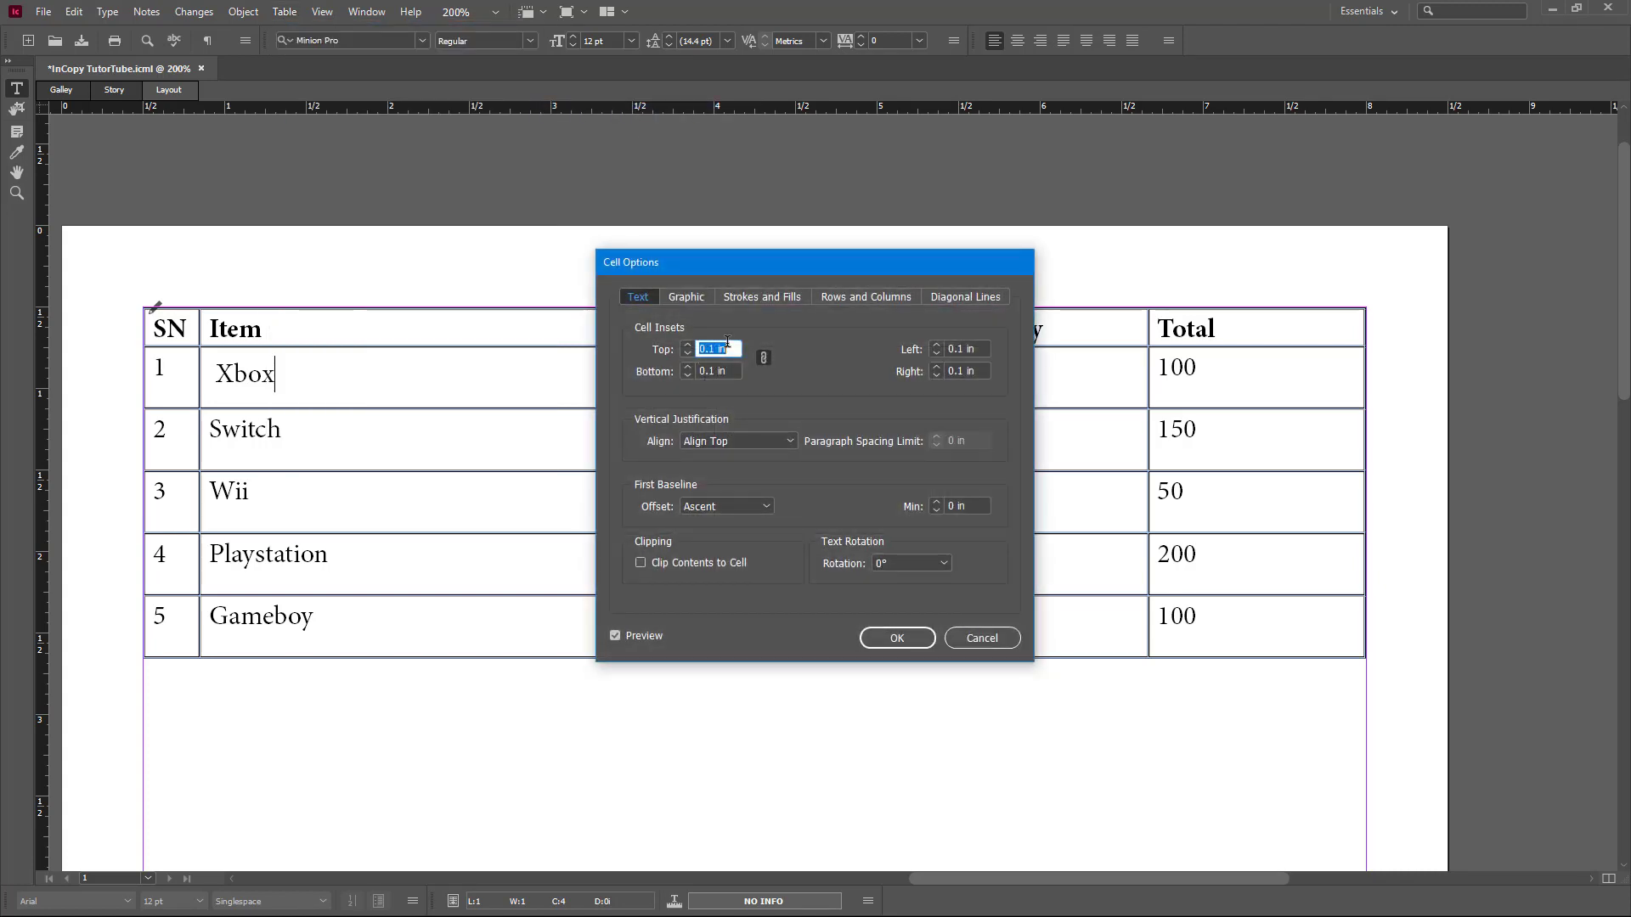
click(764, 361)
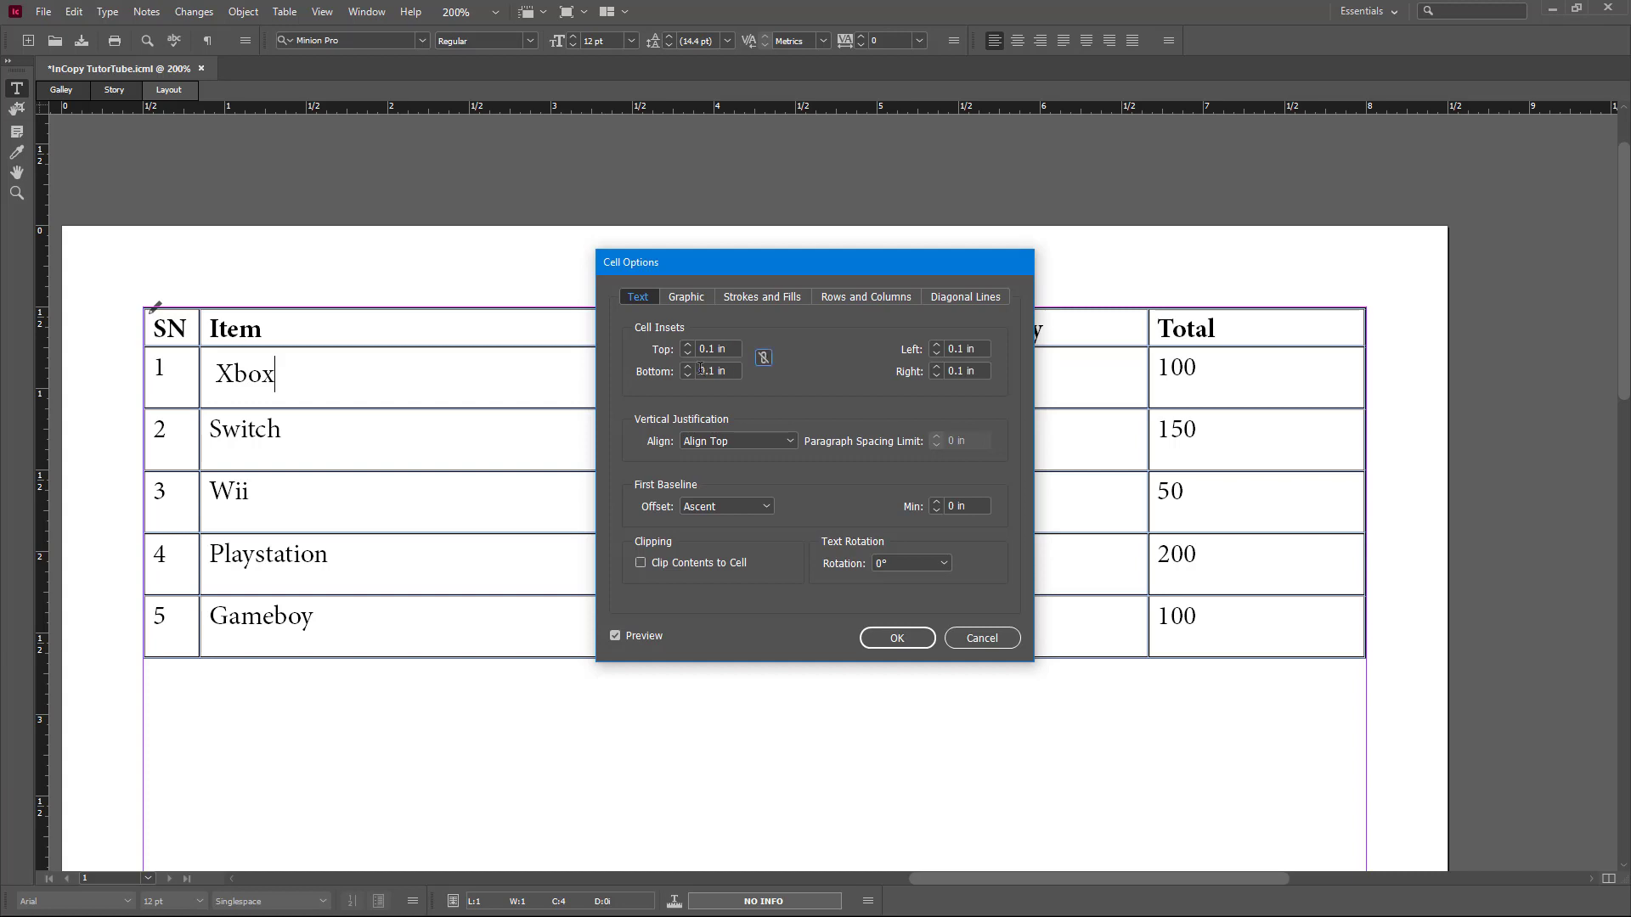
click(690, 368)
click(690, 368)
click(690, 368)
Set top 0.3125 in, left 0.375 in and right 0.1875 in, then move the dialog aside
click(691, 343)
click(690, 343)
click(691, 344)
click(690, 344)
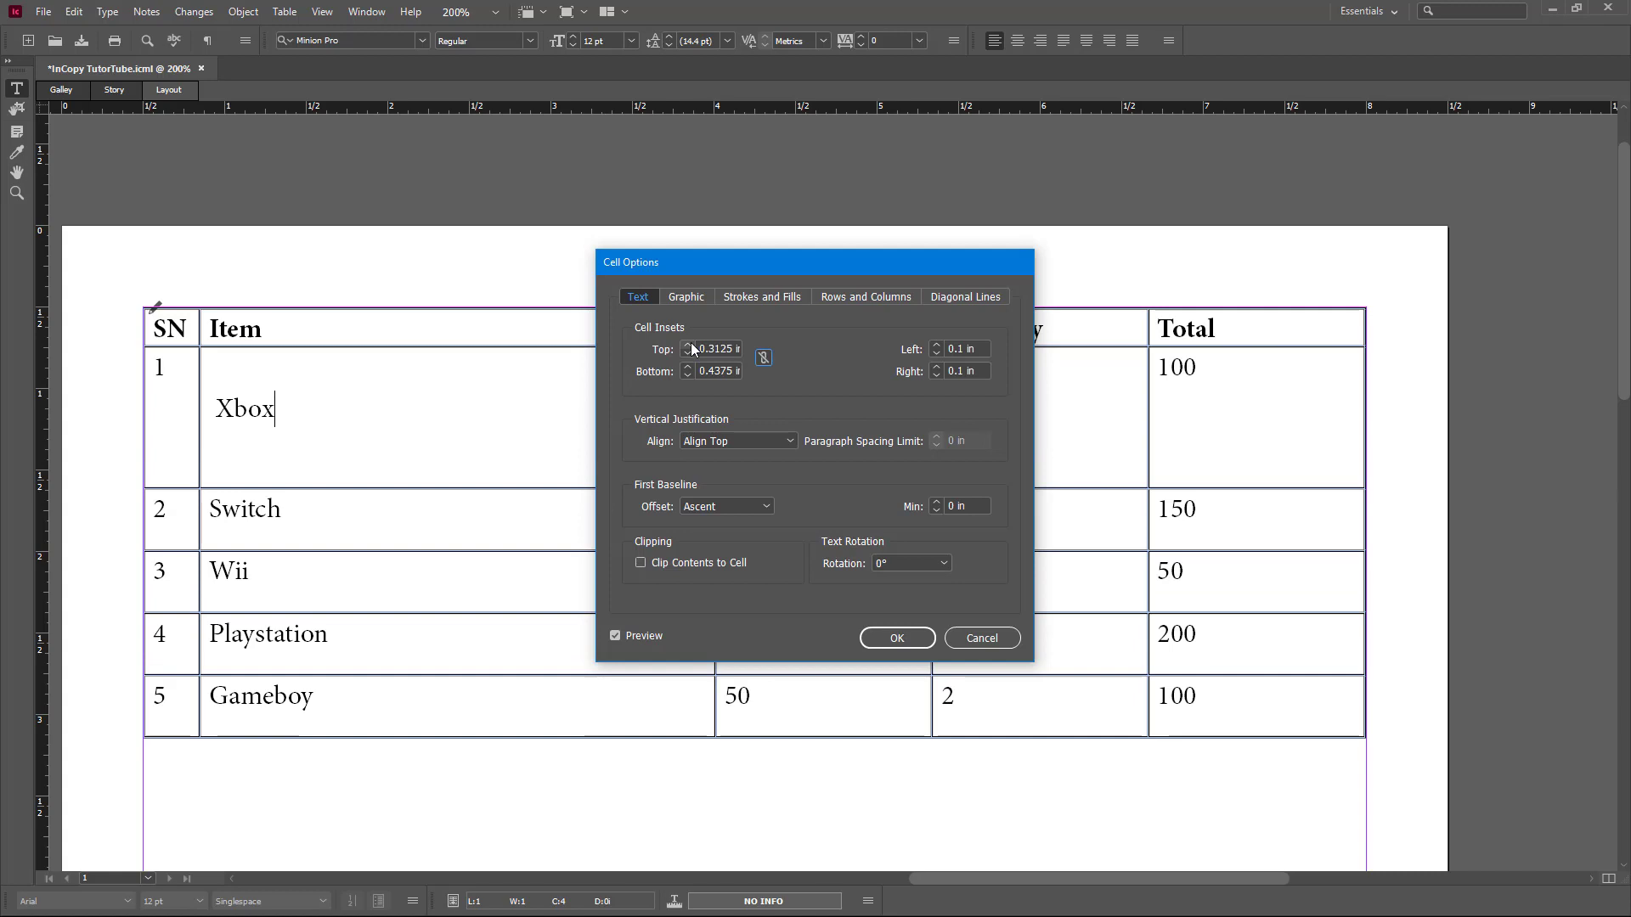
click(935, 344)
click(936, 344)
click(935, 344)
click(935, 344)
click(935, 344)
click(935, 366)
click(936, 365)
drag(906, 272, 1160, 328)
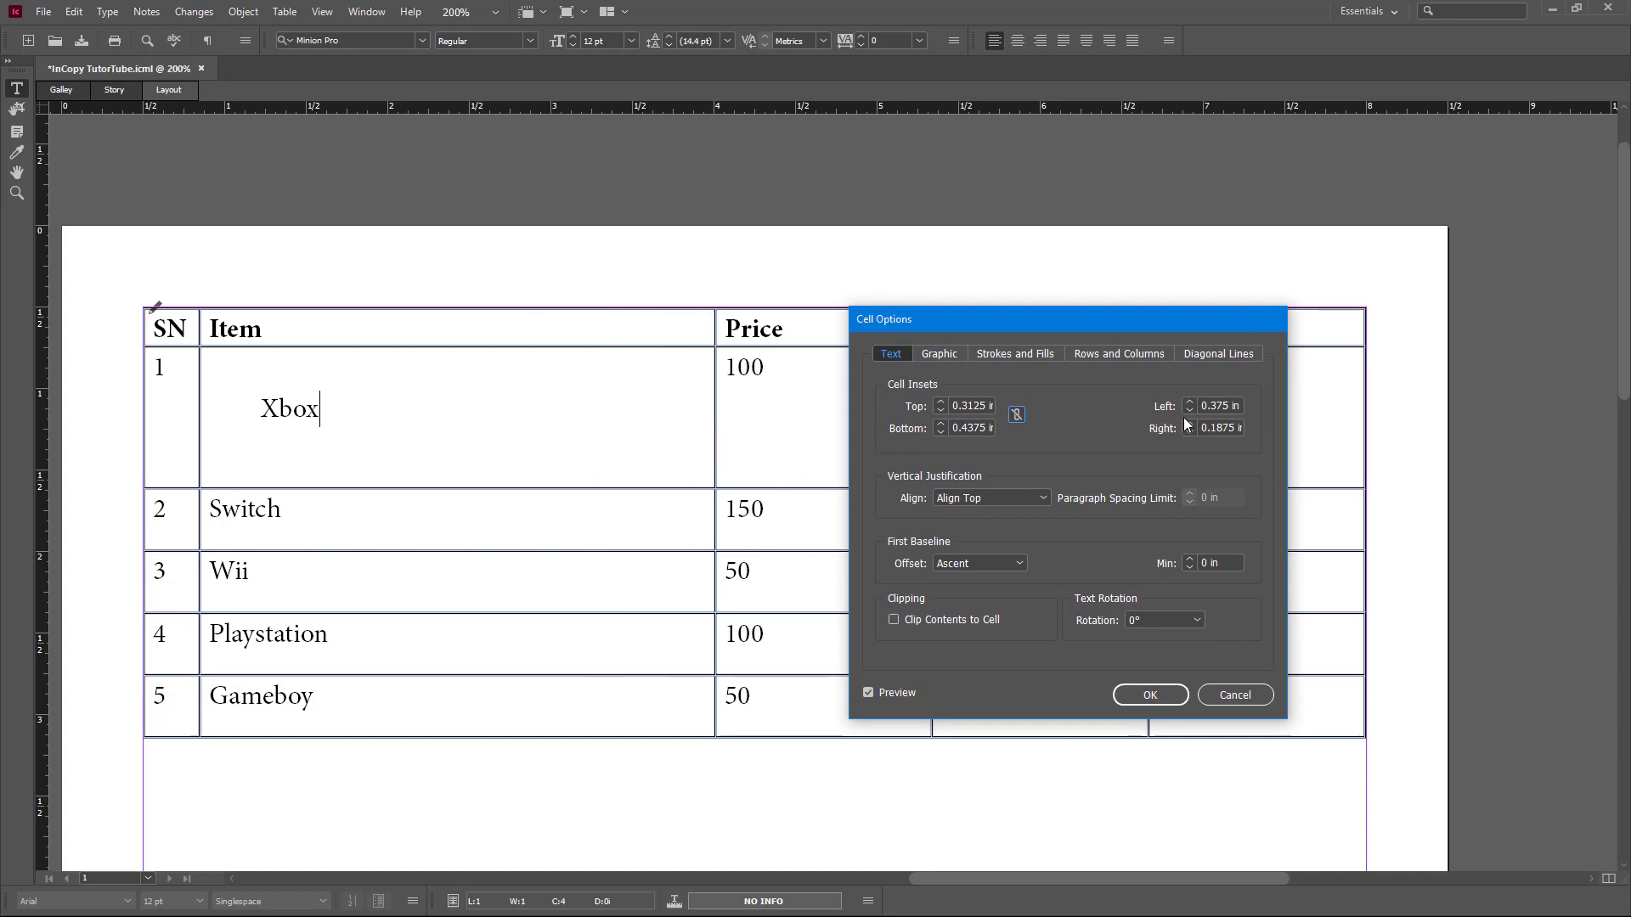
Try centering Xbox vertically, then set its vertical alignment back to Align Top
click(1033, 496)
click(1011, 537)
click(992, 501)
click(1001, 503)
click(1005, 502)
click(968, 513)
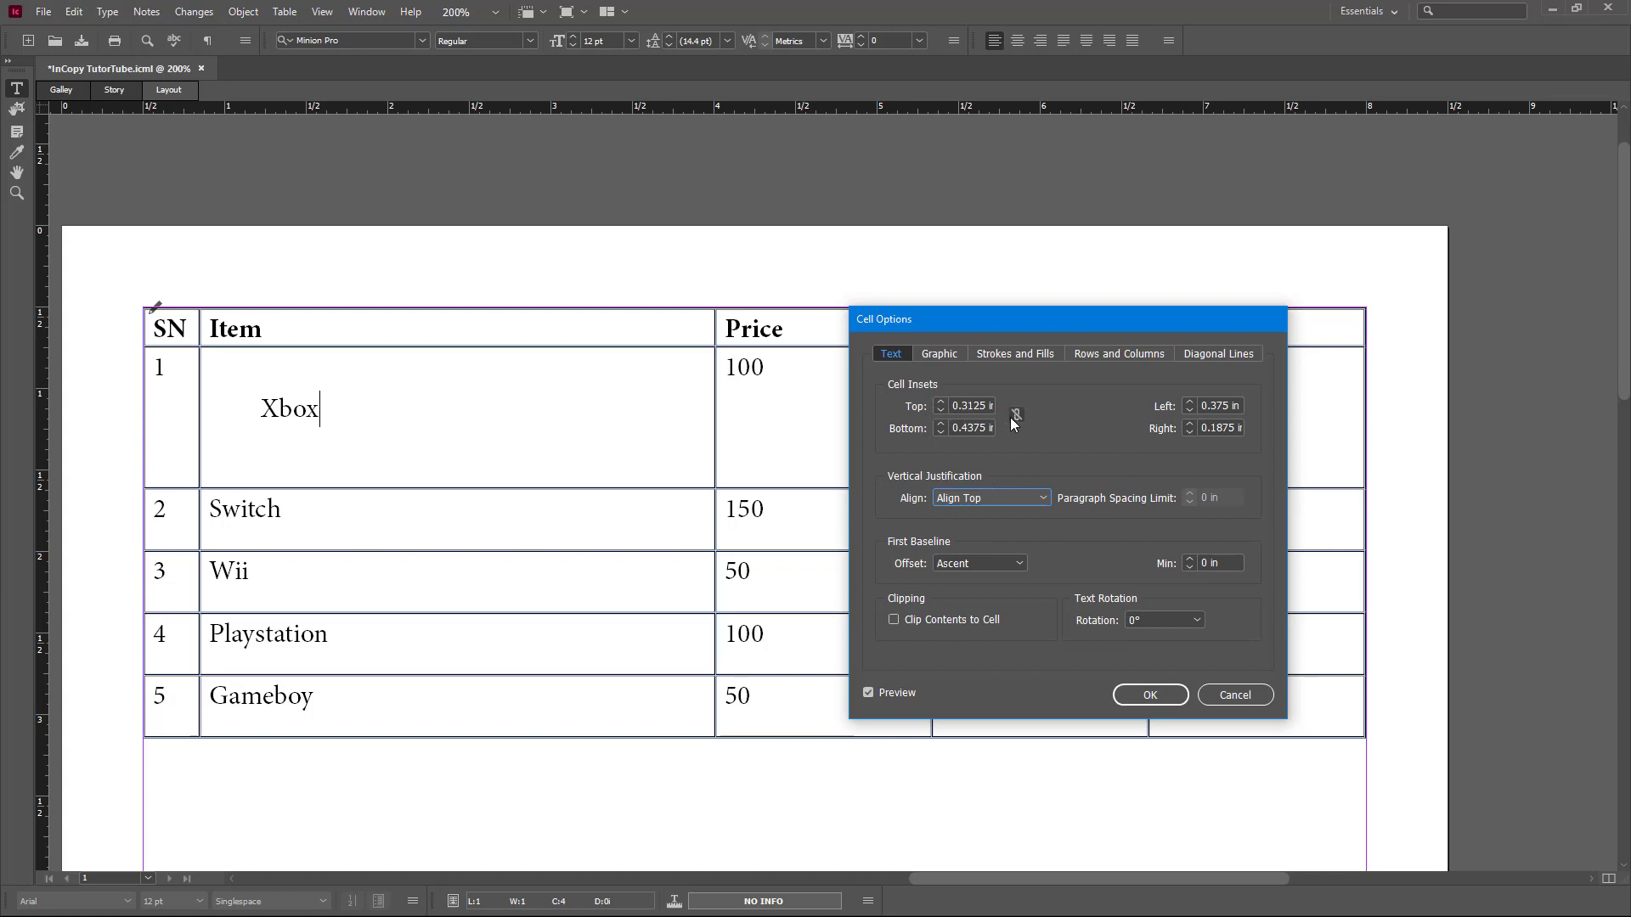
Lower the top and bottom insets to 0.125 in and relink all four insets
click(940, 411)
click(940, 411)
click(941, 411)
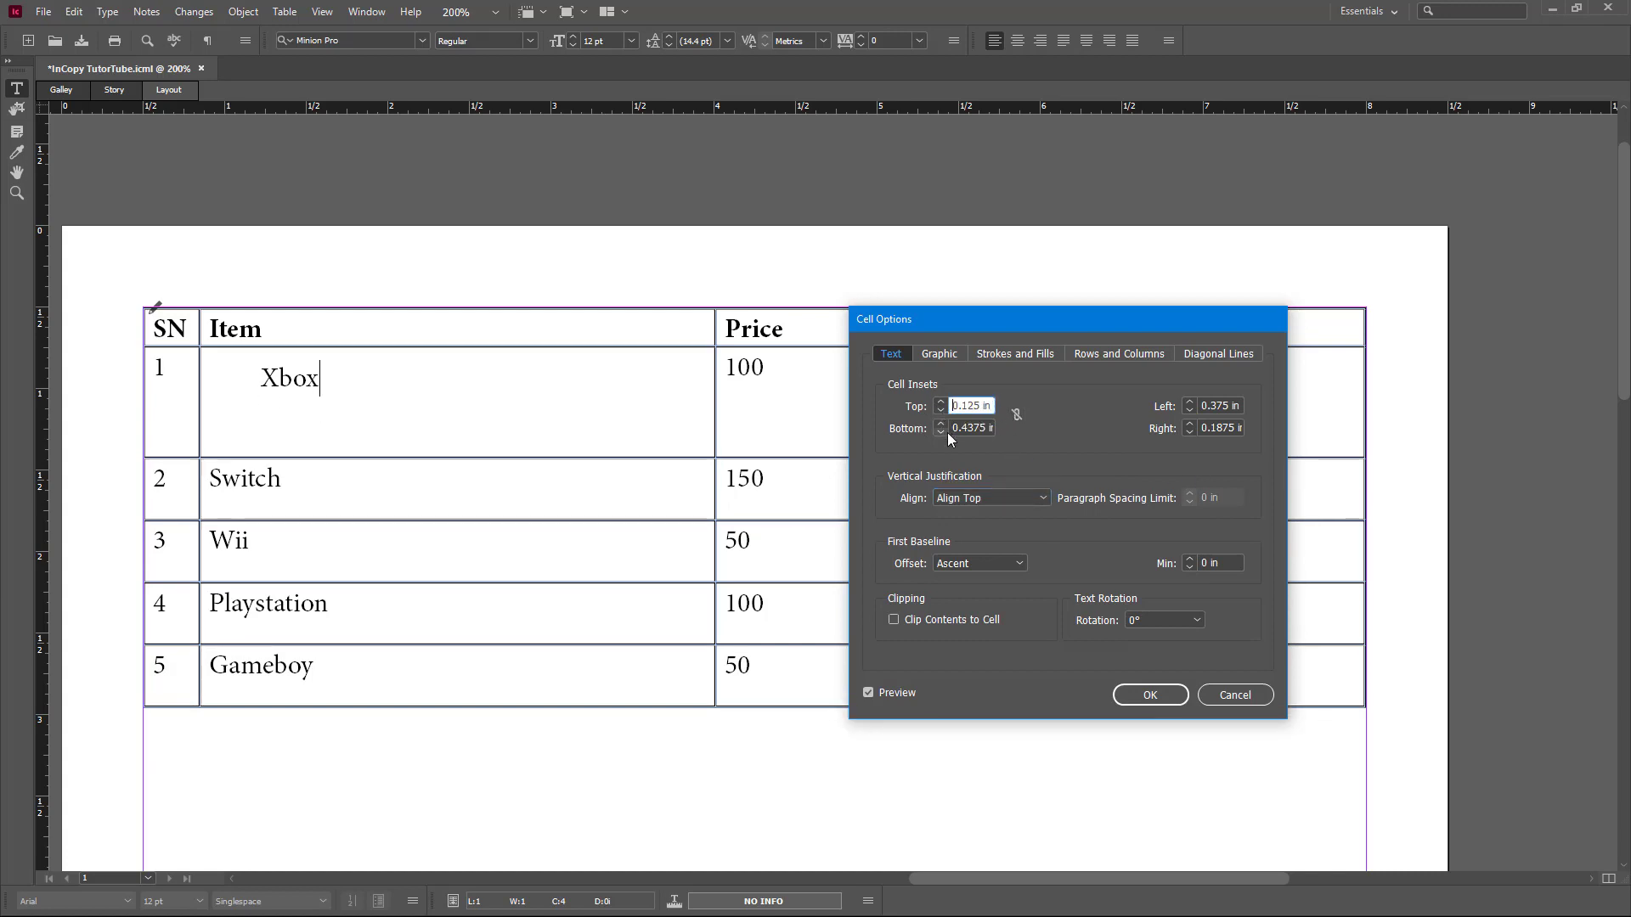
click(941, 433)
click(940, 433)
click(941, 433)
click(1017, 415)
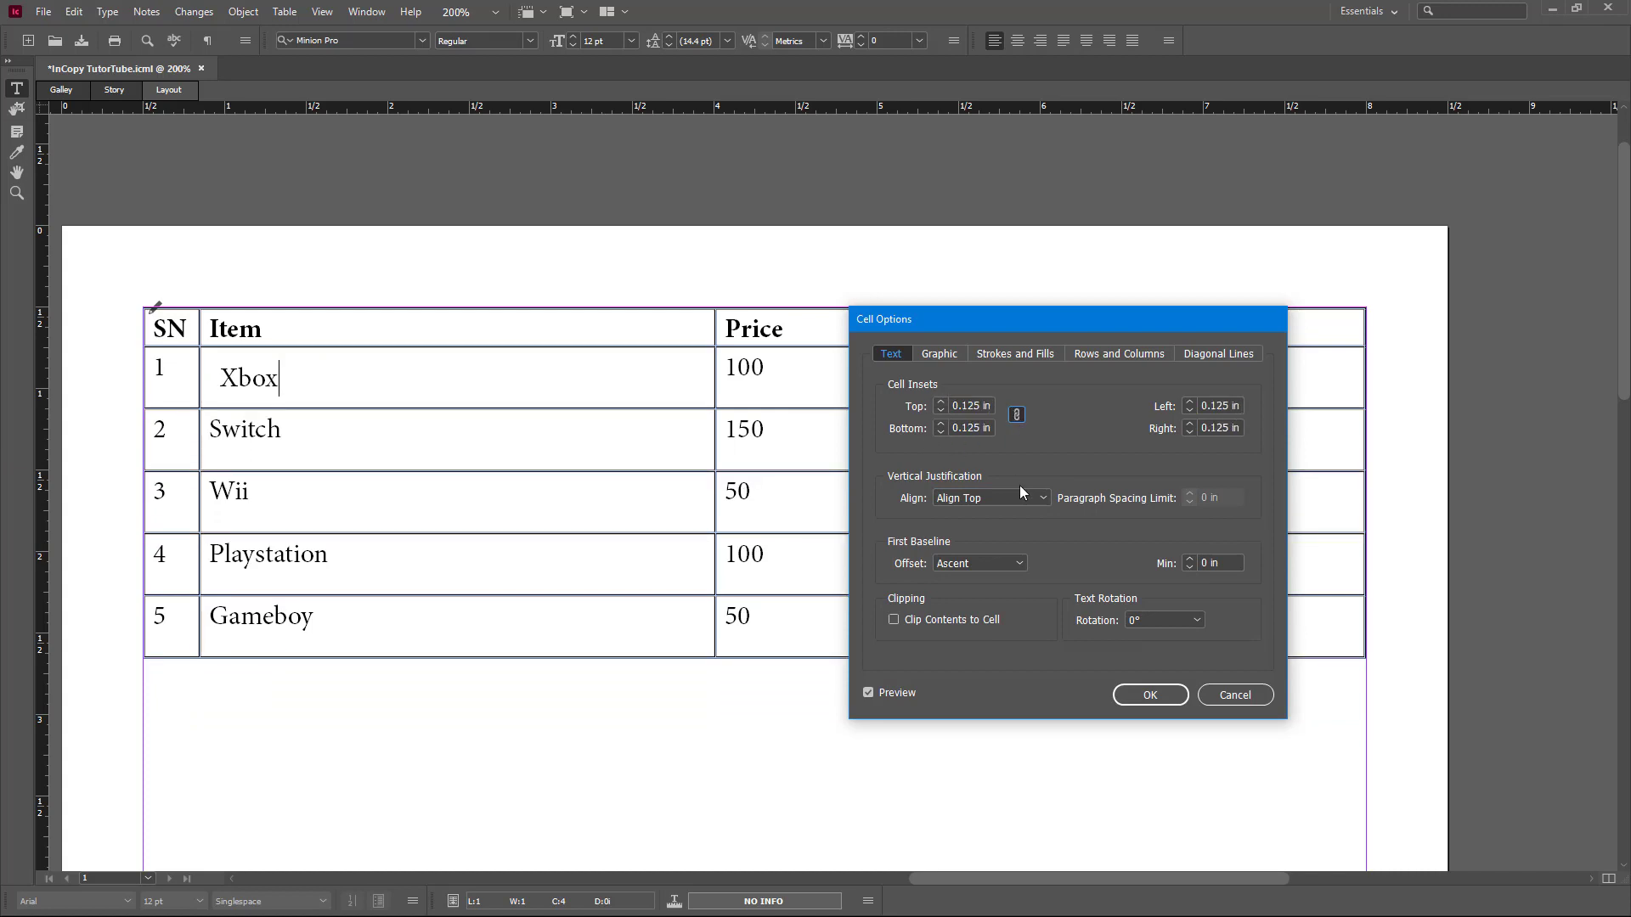
Try Cap Height and Leading baseline offsets, raising the minimum offset to 0.625 in
click(1015, 558)
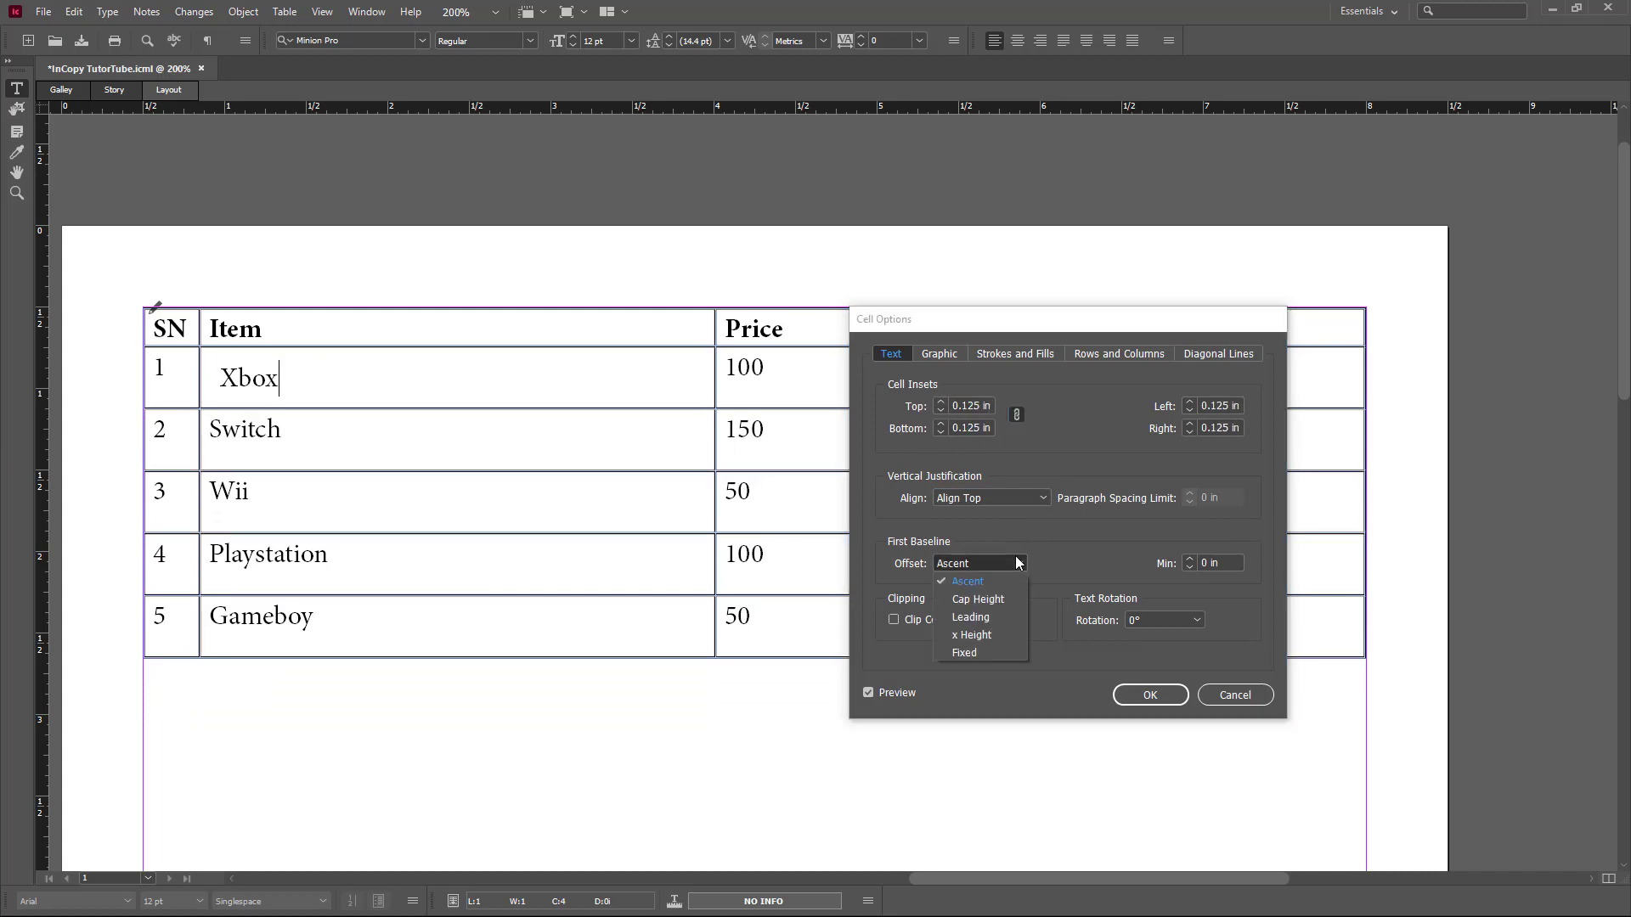
click(1008, 601)
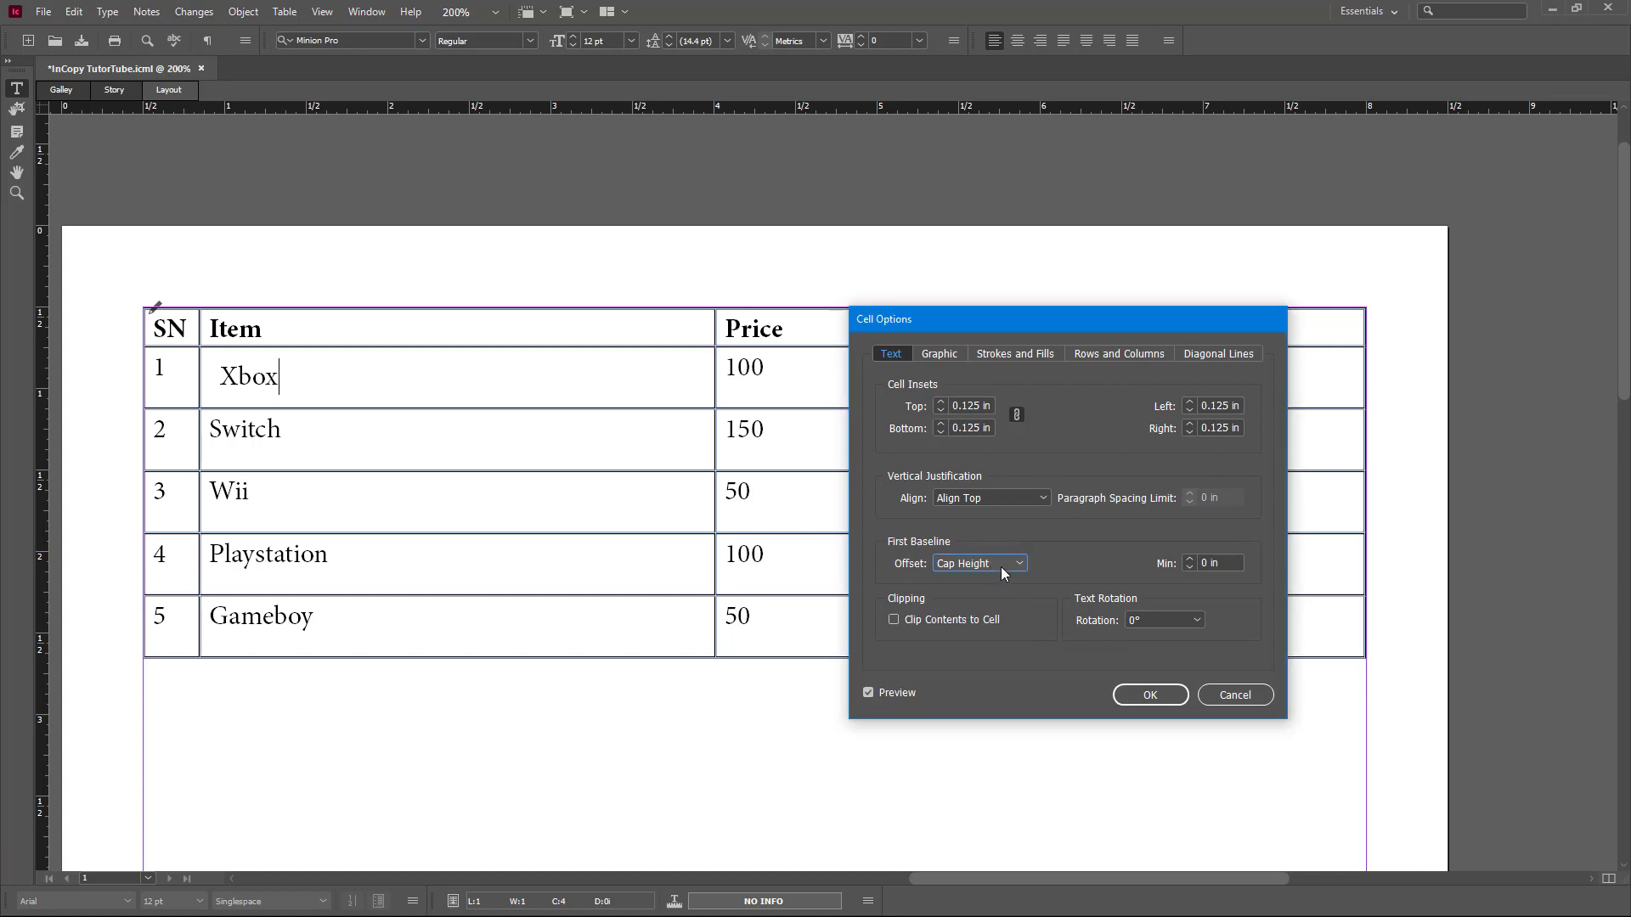
click(999, 567)
click(995, 620)
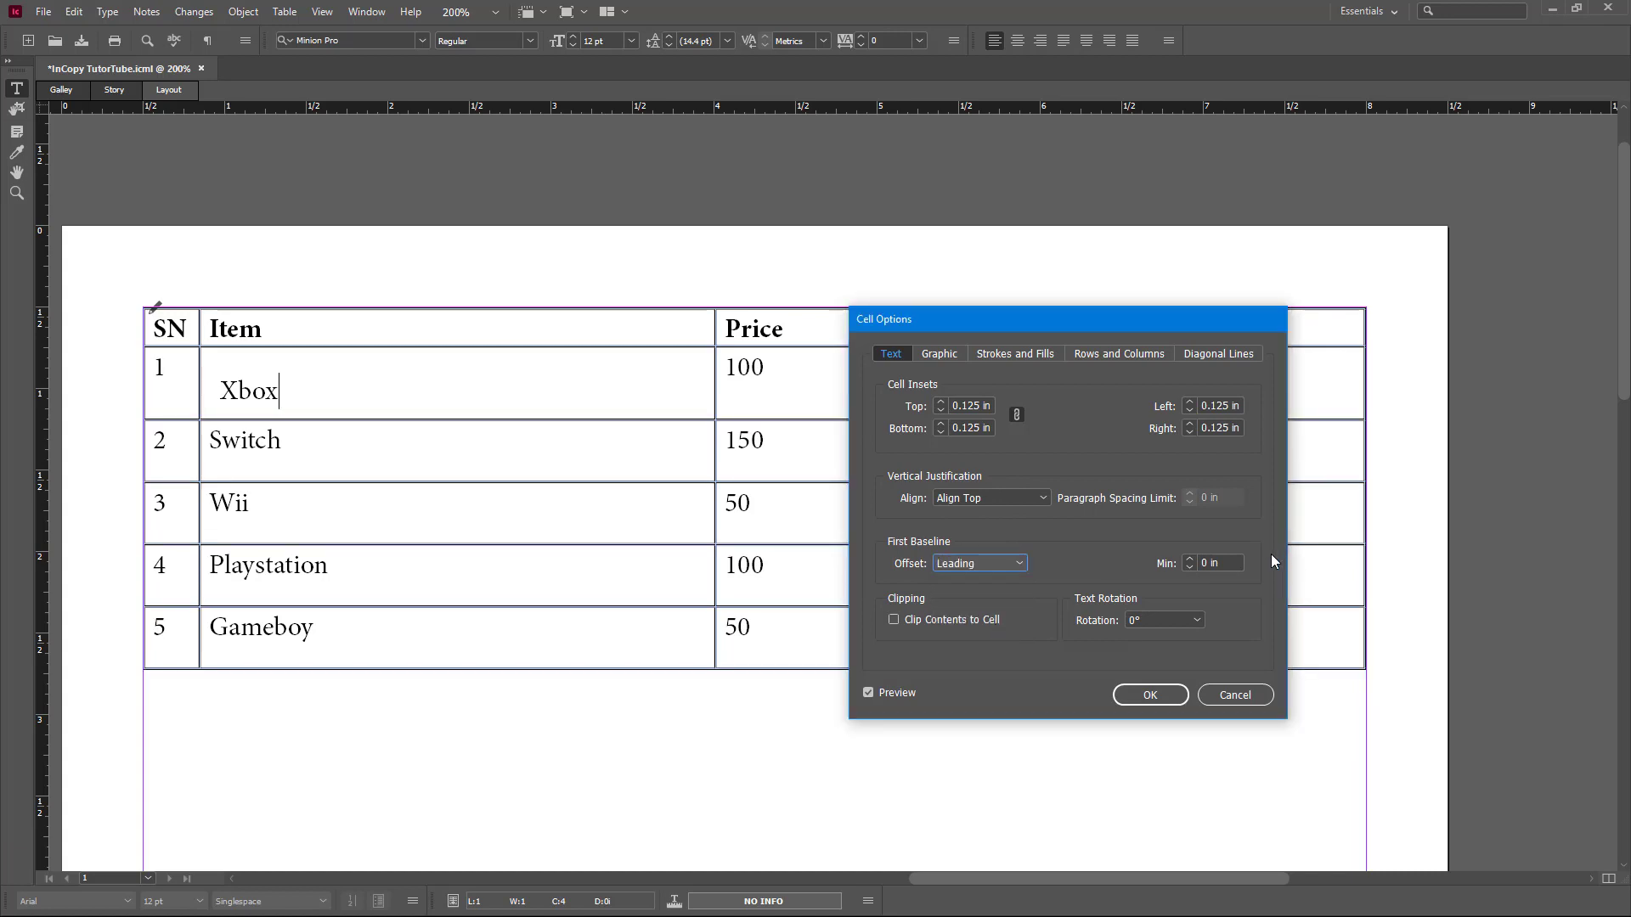
click(1188, 559)
click(1188, 559)
click(1189, 559)
Cycle the first baseline offset through Ascent, Cap Height and x Height
click(960, 565)
click(968, 581)
click(973, 563)
click(976, 599)
click(977, 564)
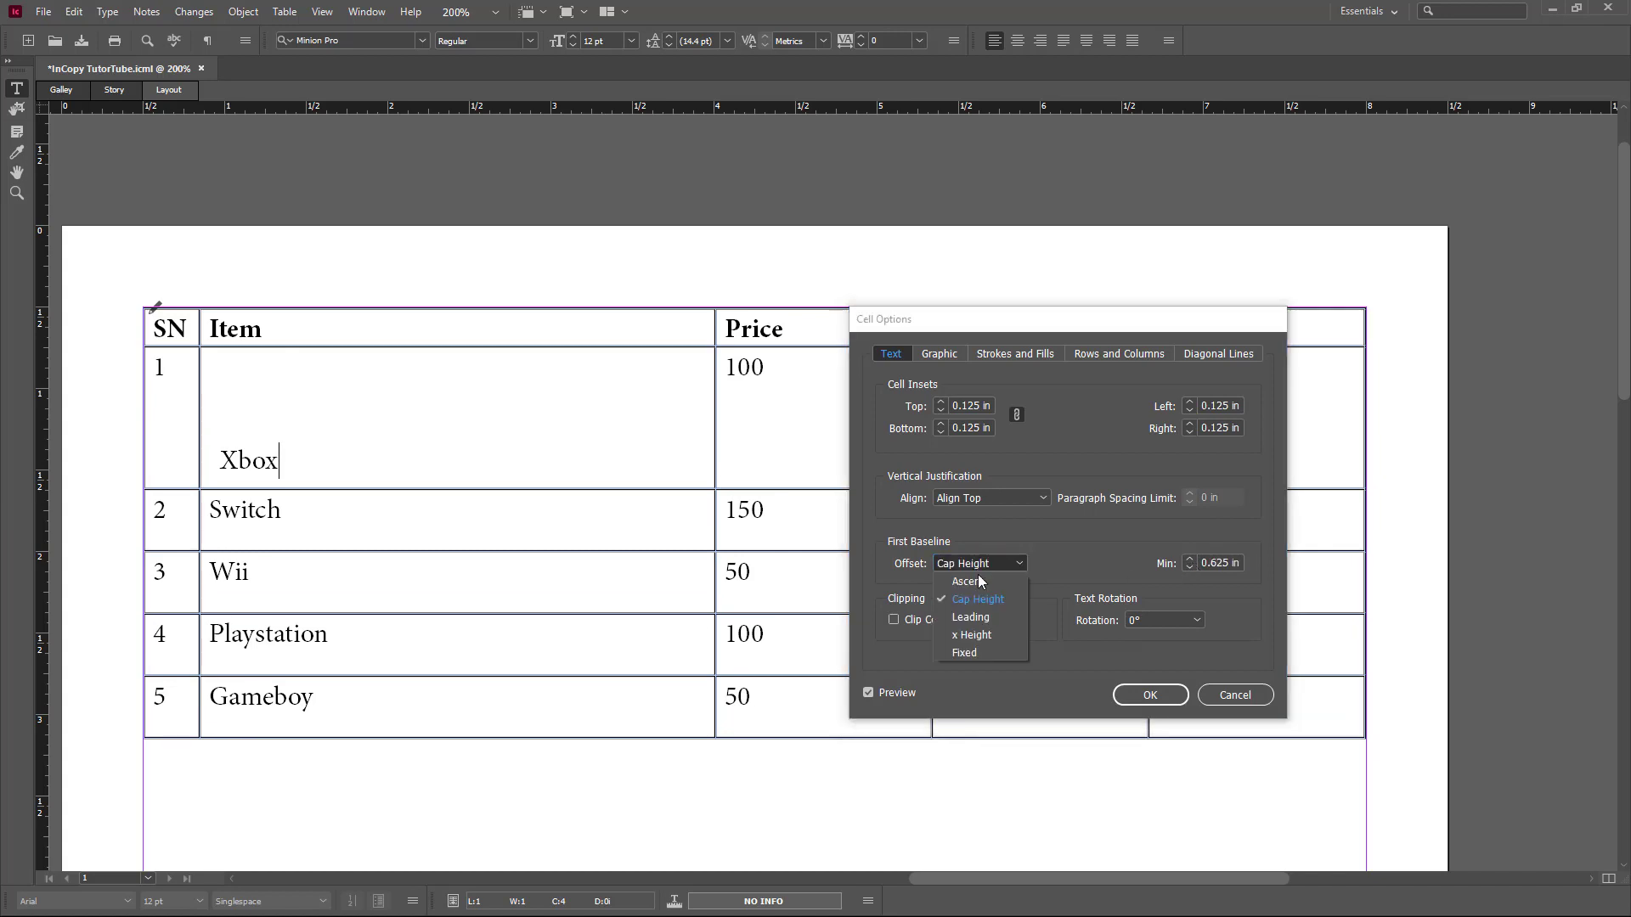
click(996, 637)
Set a Fixed first baseline offset with 0.75 in minimum, rotate the text 90°, and apply
click(1191, 558)
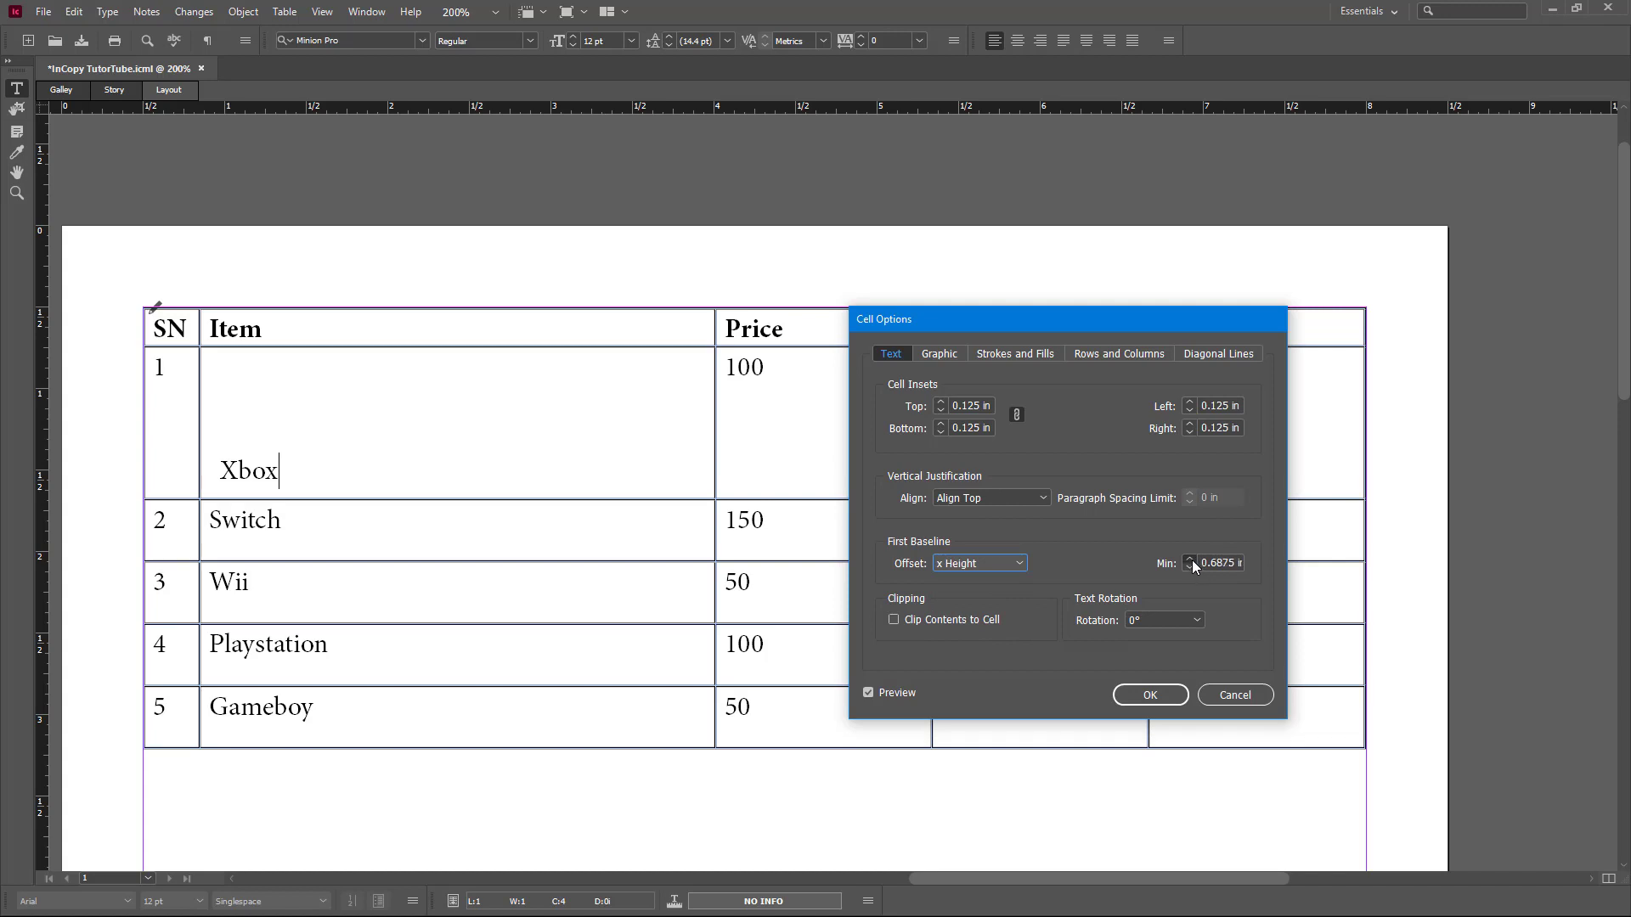
click(1018, 565)
click(972, 653)
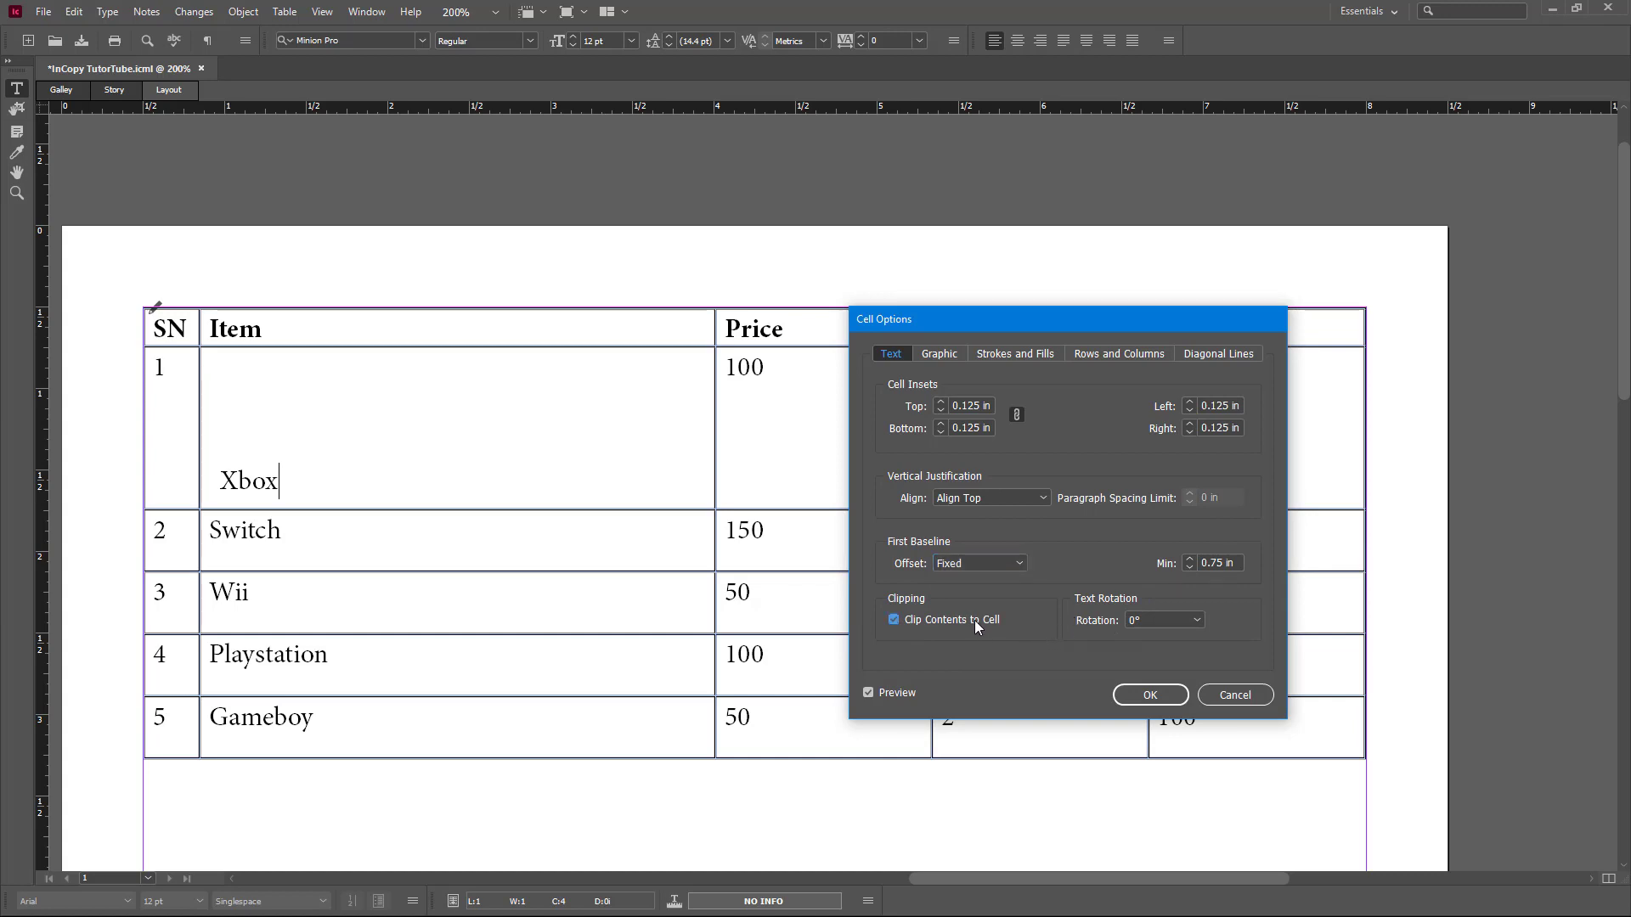
click(1134, 623)
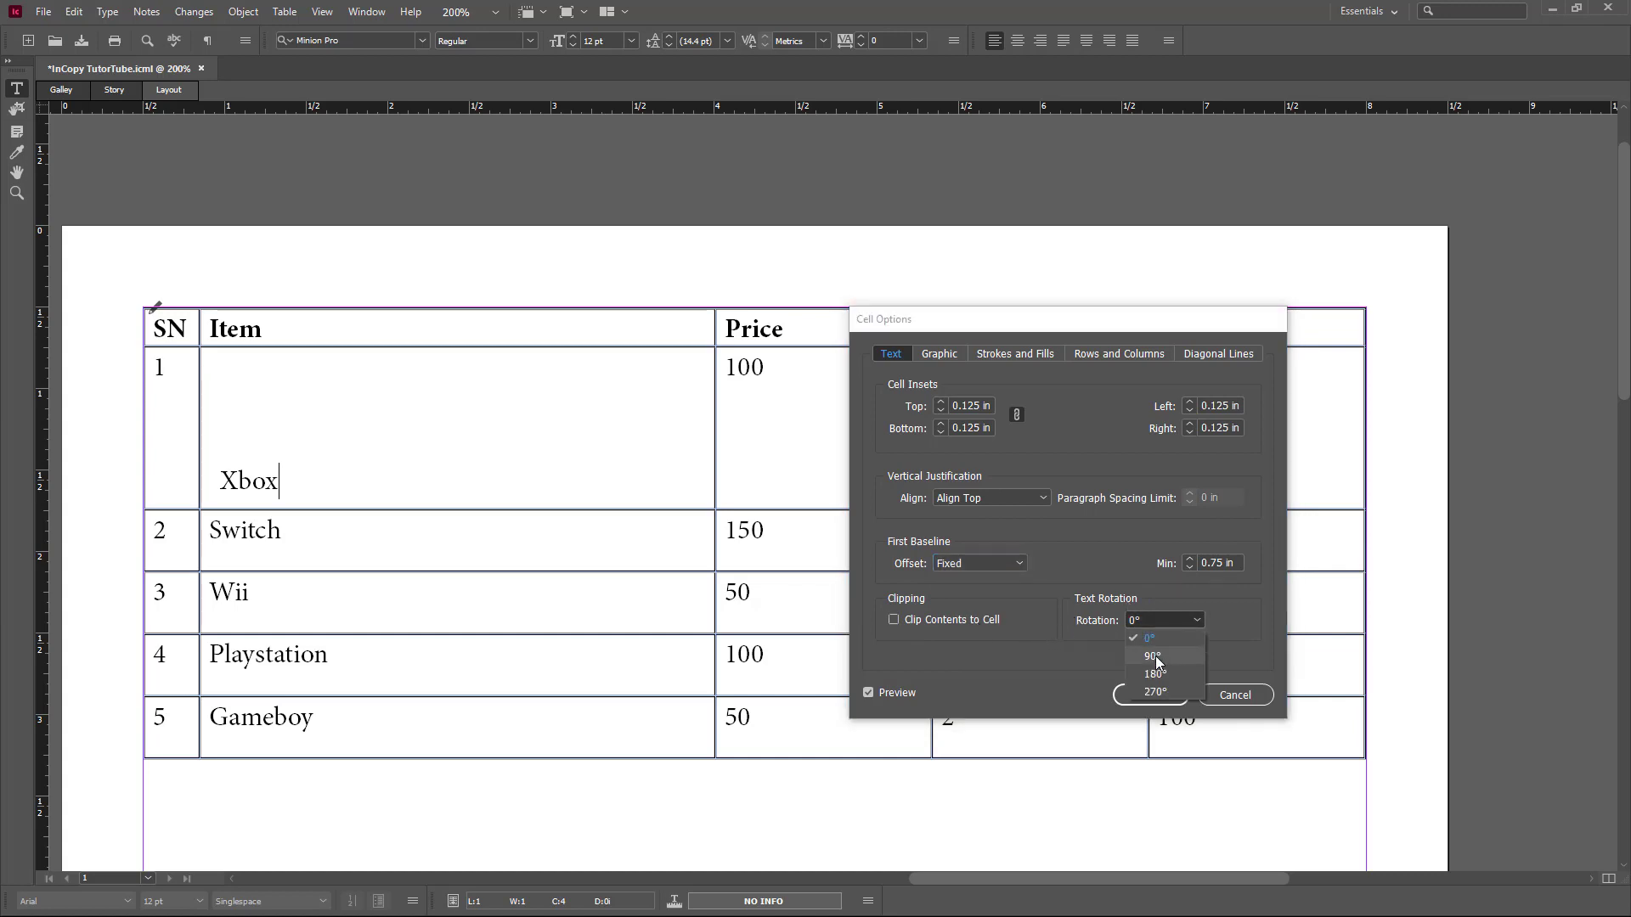
click(1154, 656)
click(1175, 700)
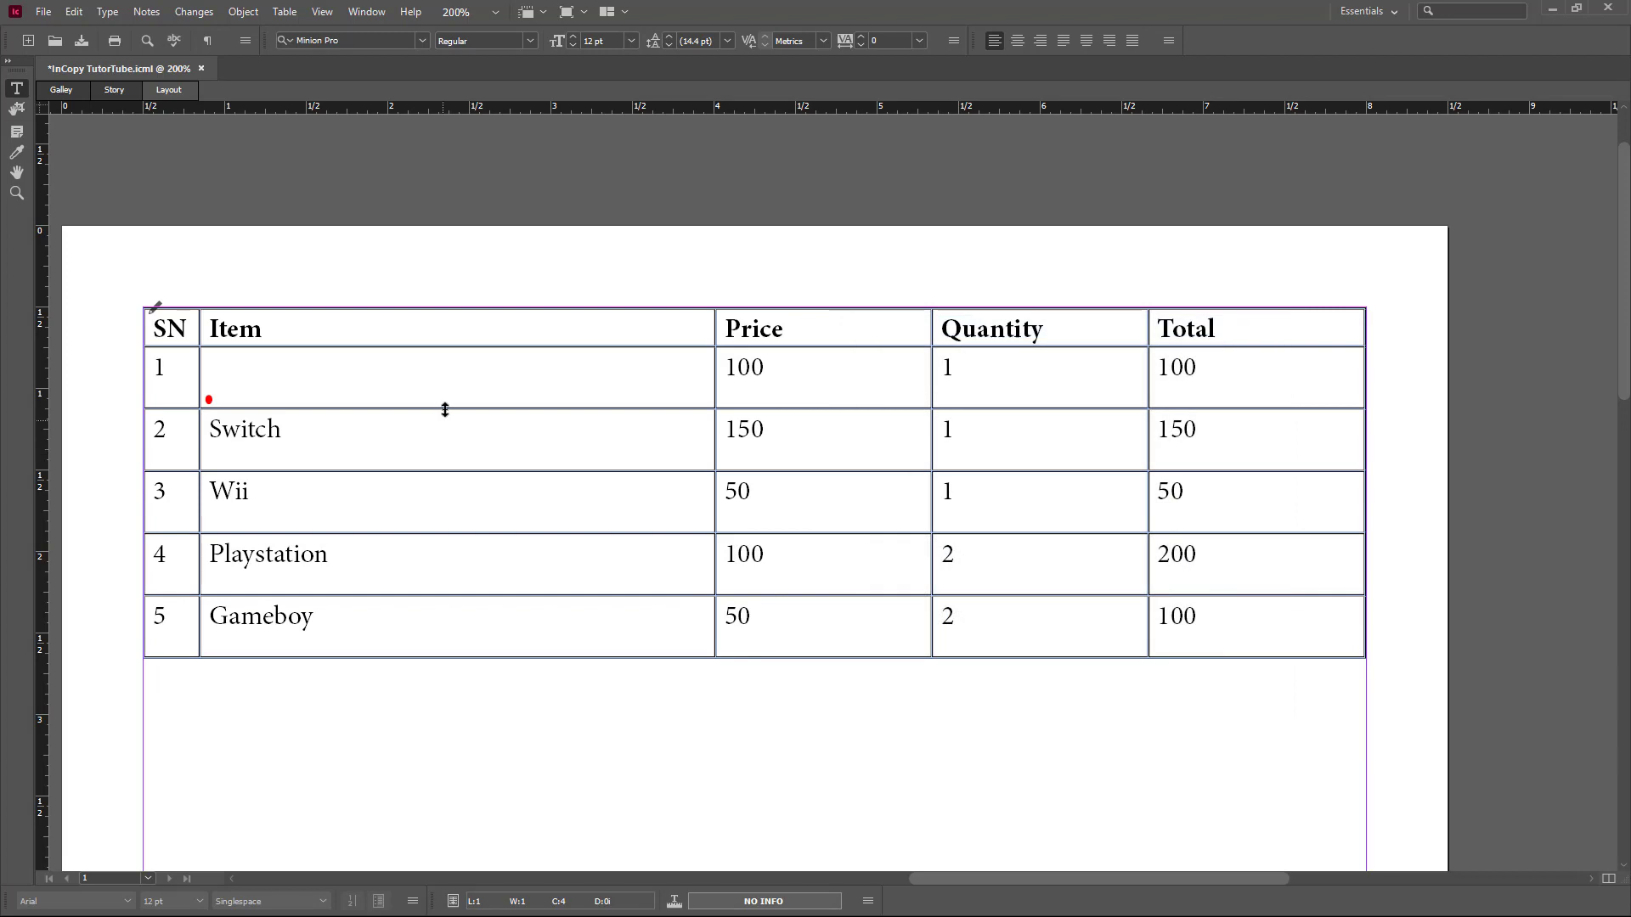
Heighten the first row to reveal the rotated Xbox text
drag(451, 408, 460, 515)
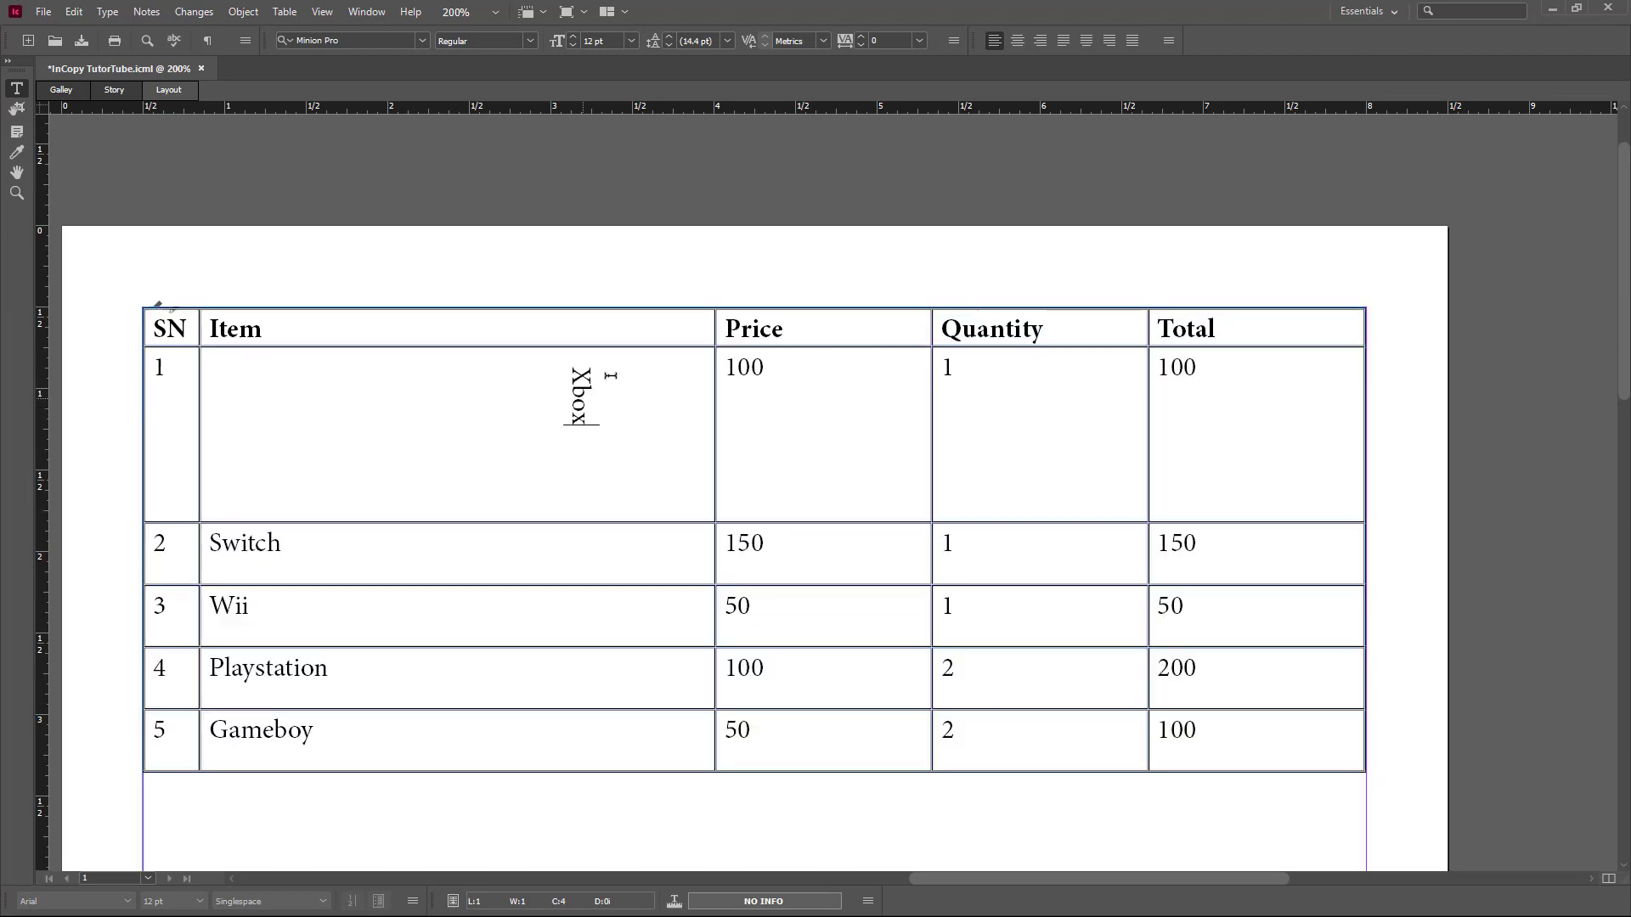
drag(581, 366, 592, 418)
click(592, 419)
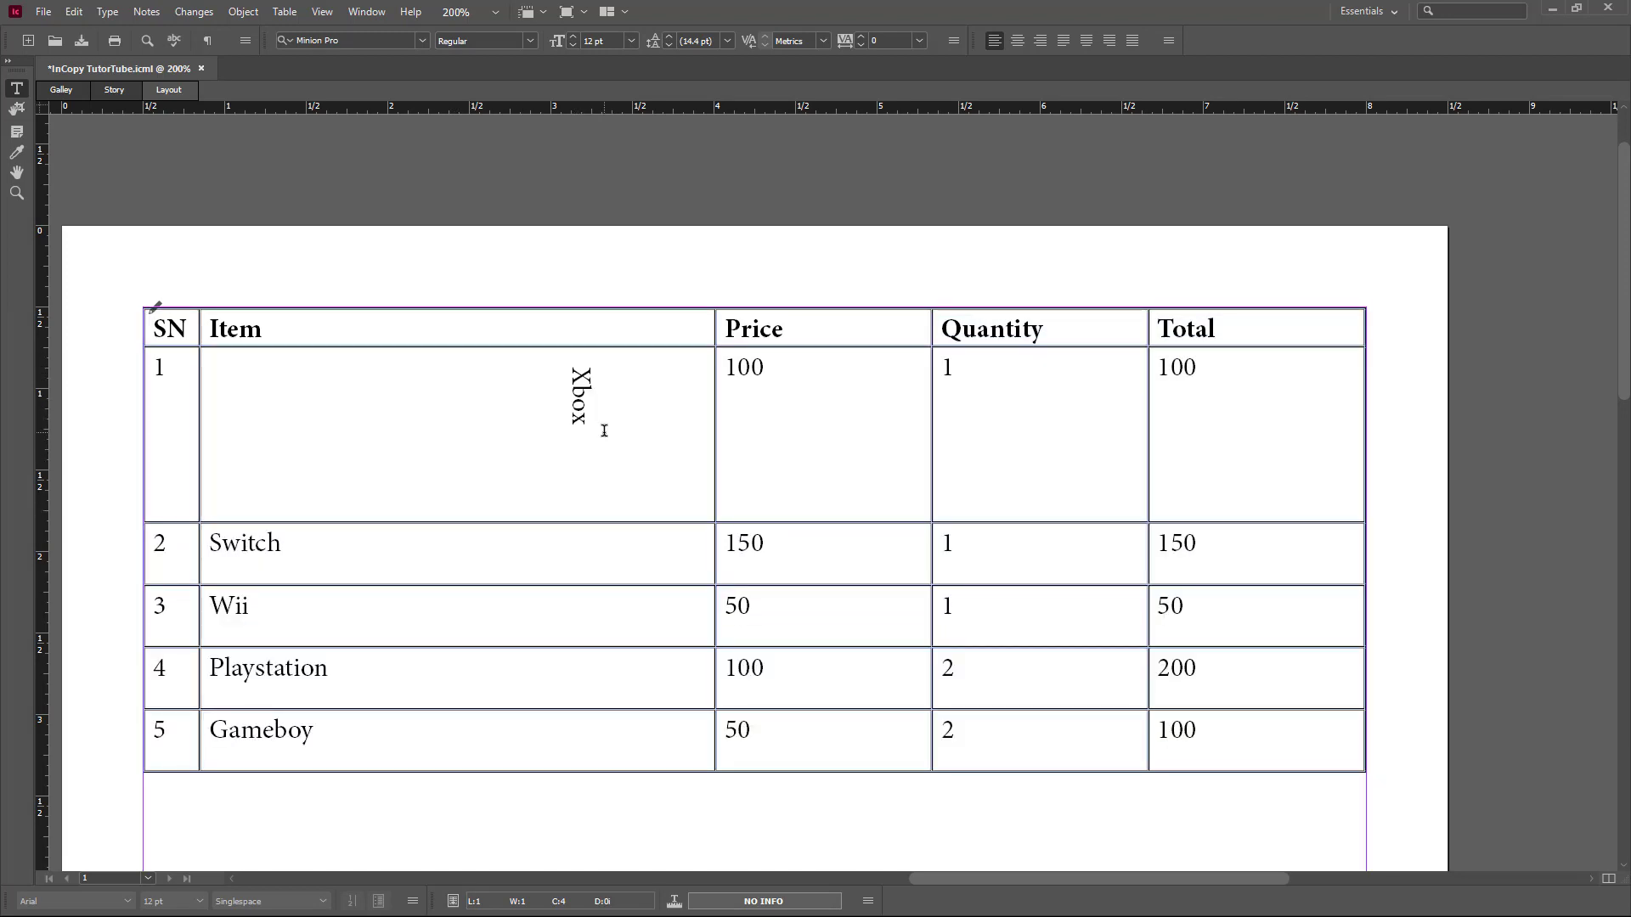
Open the Xbox Cell Options, set the Graphic inset to 0.0625 in, and reach Strokes and Fills
click(276, 12)
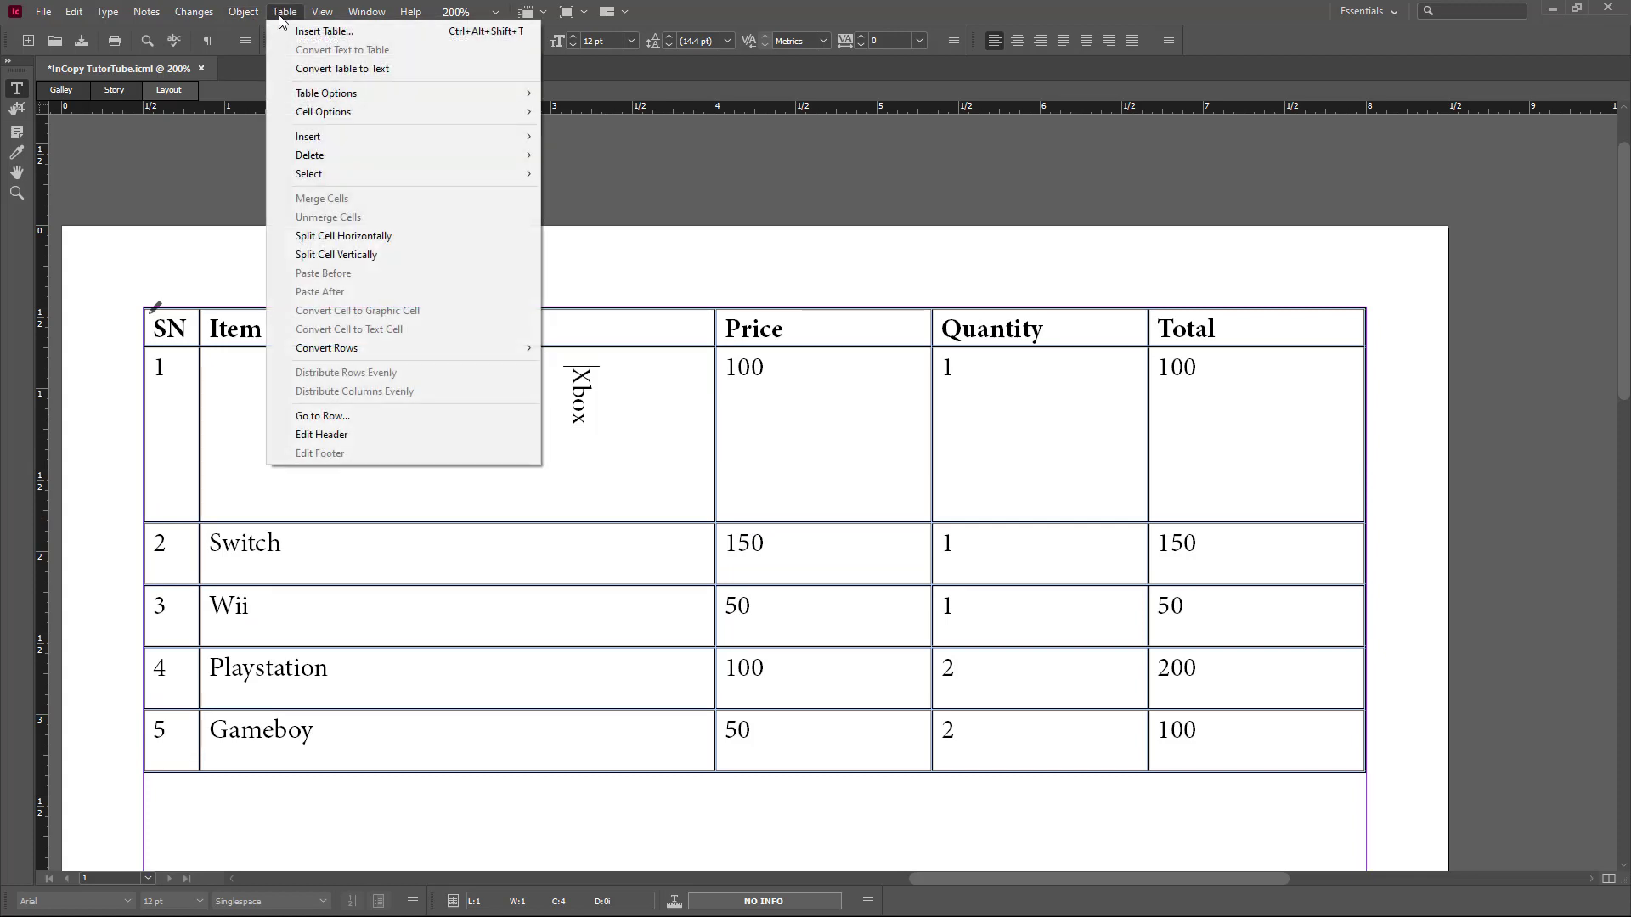
mouse_move(340, 98)
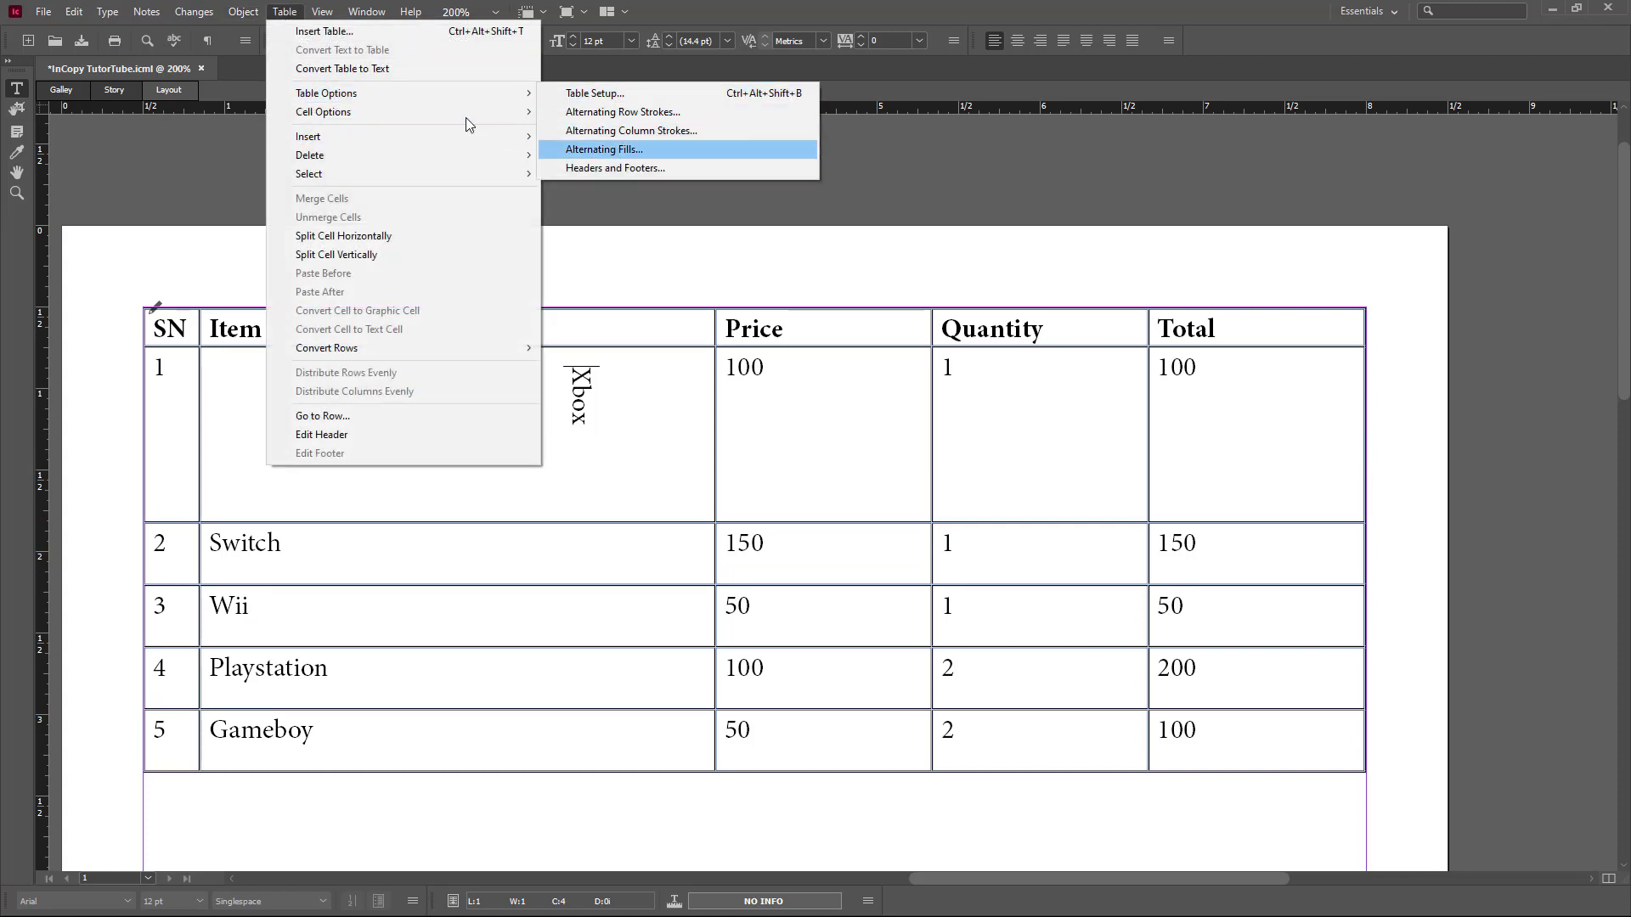
mouse_move(478, 111)
click(577, 111)
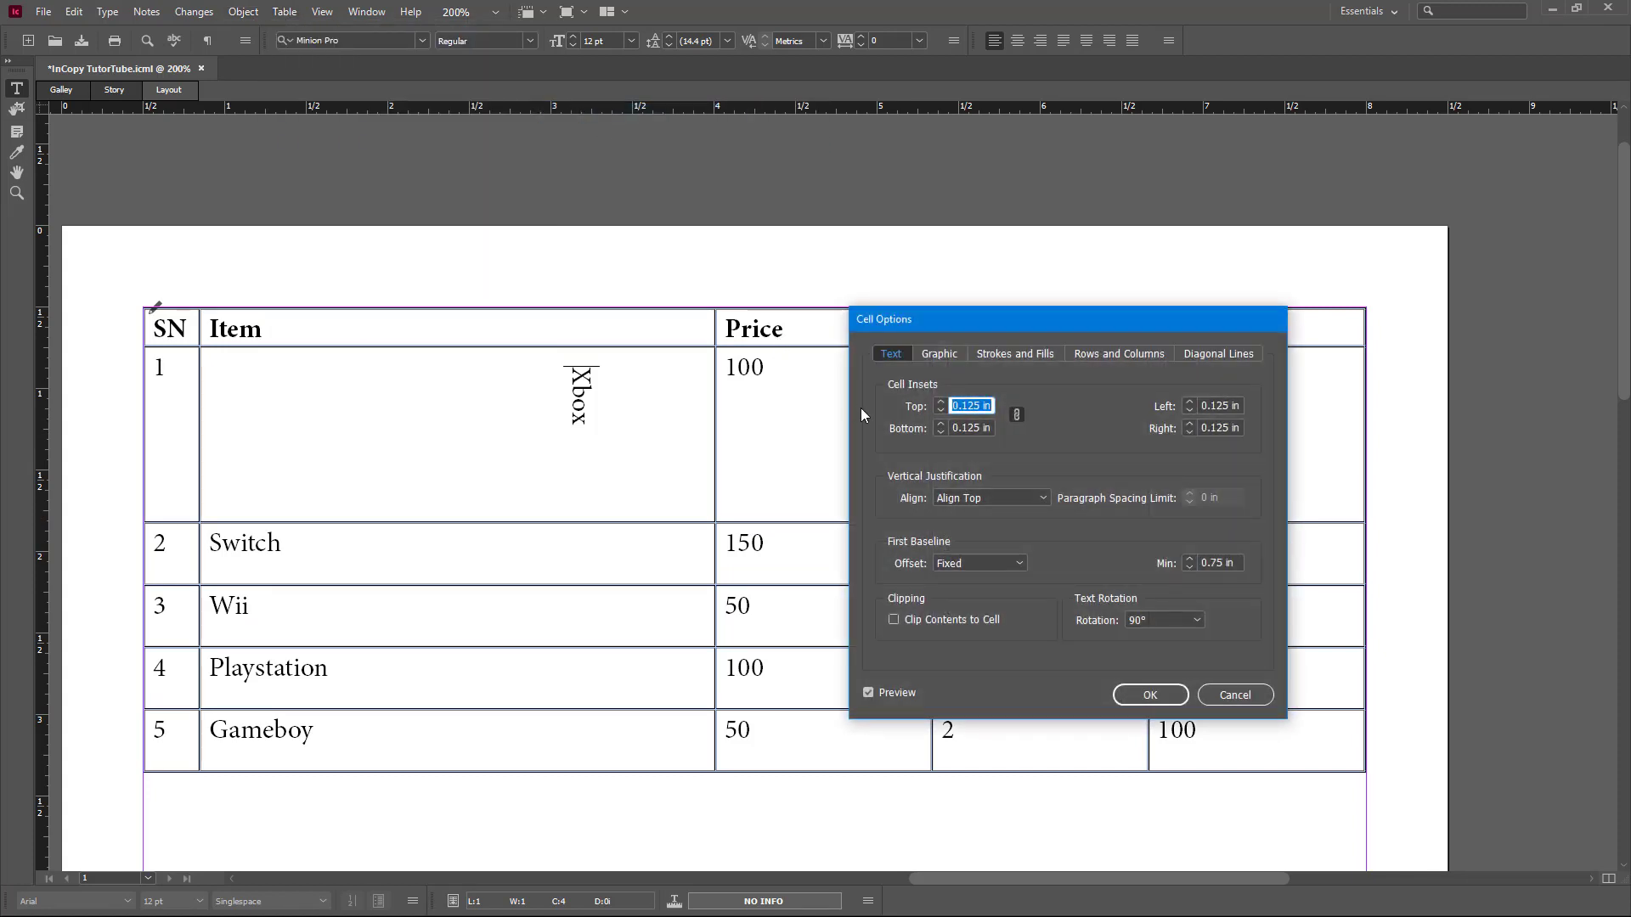
click(950, 357)
click(946, 404)
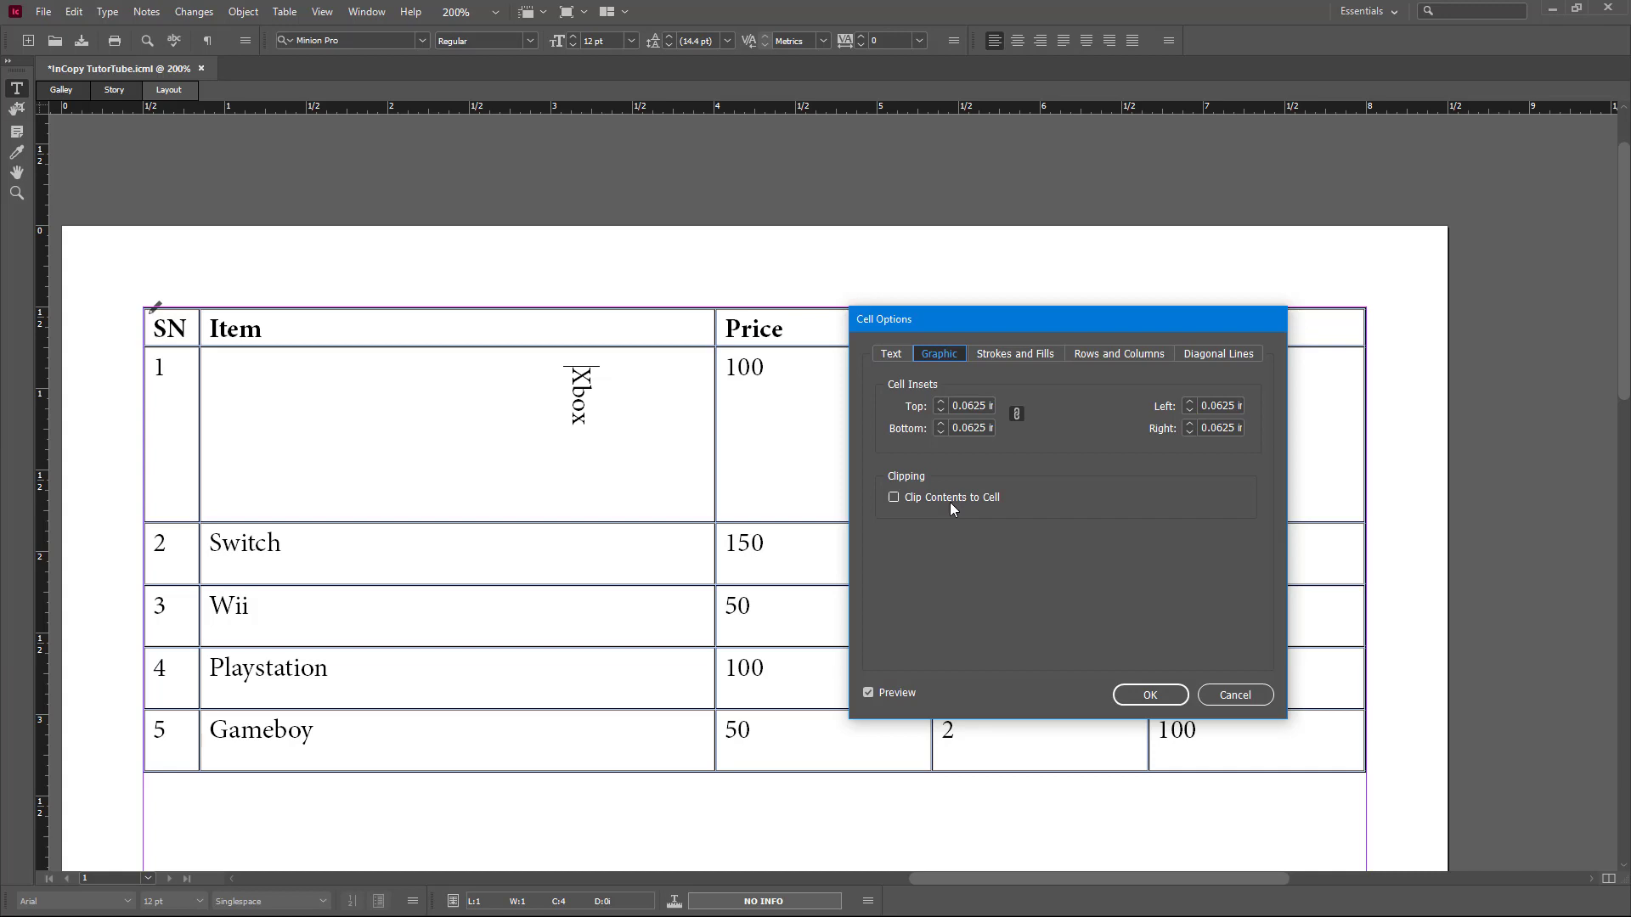
click(1011, 355)
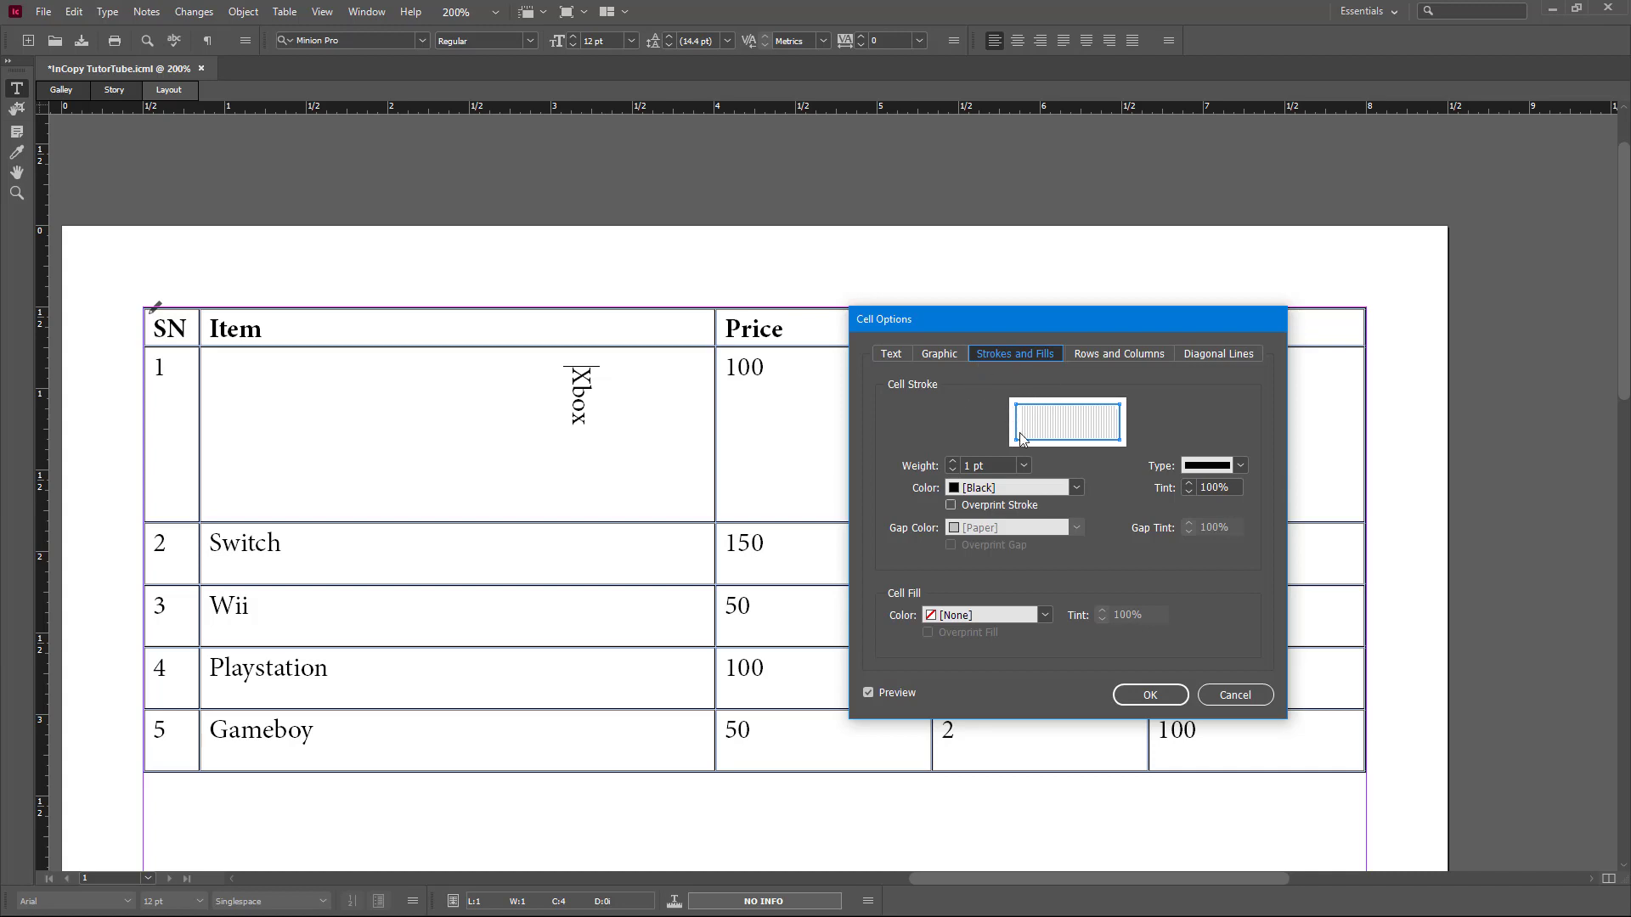
Try stroke weights from 3 pt up to 12 pt with the spinner, ending at 10 pt
click(952, 462)
click(952, 462)
click(952, 462)
click(953, 462)
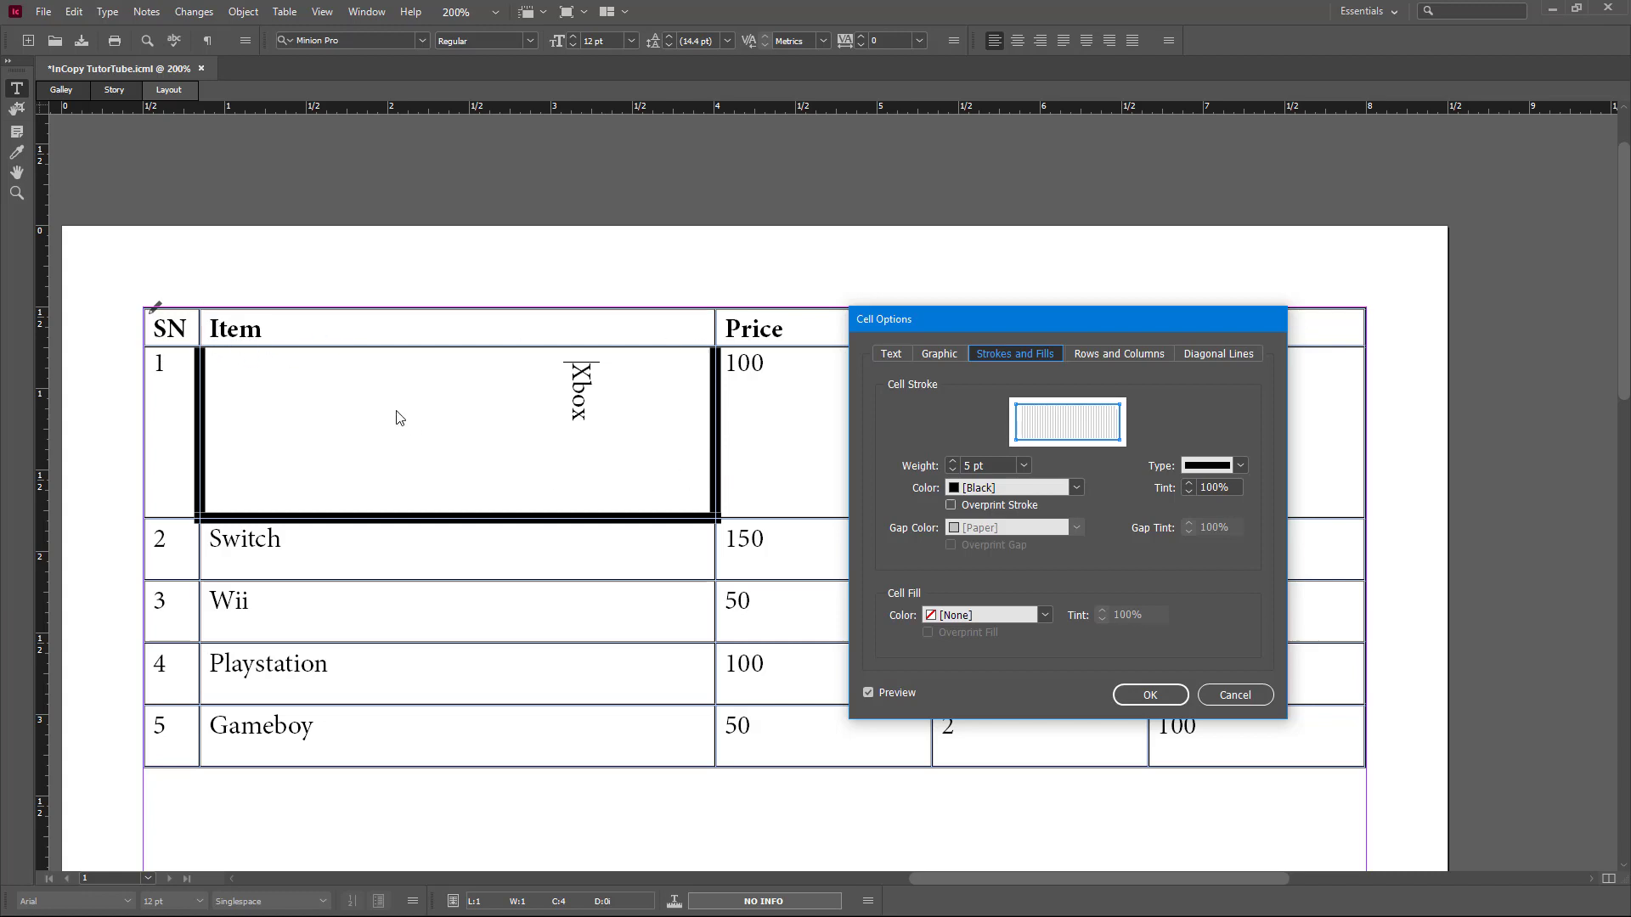
click(954, 463)
click(954, 469)
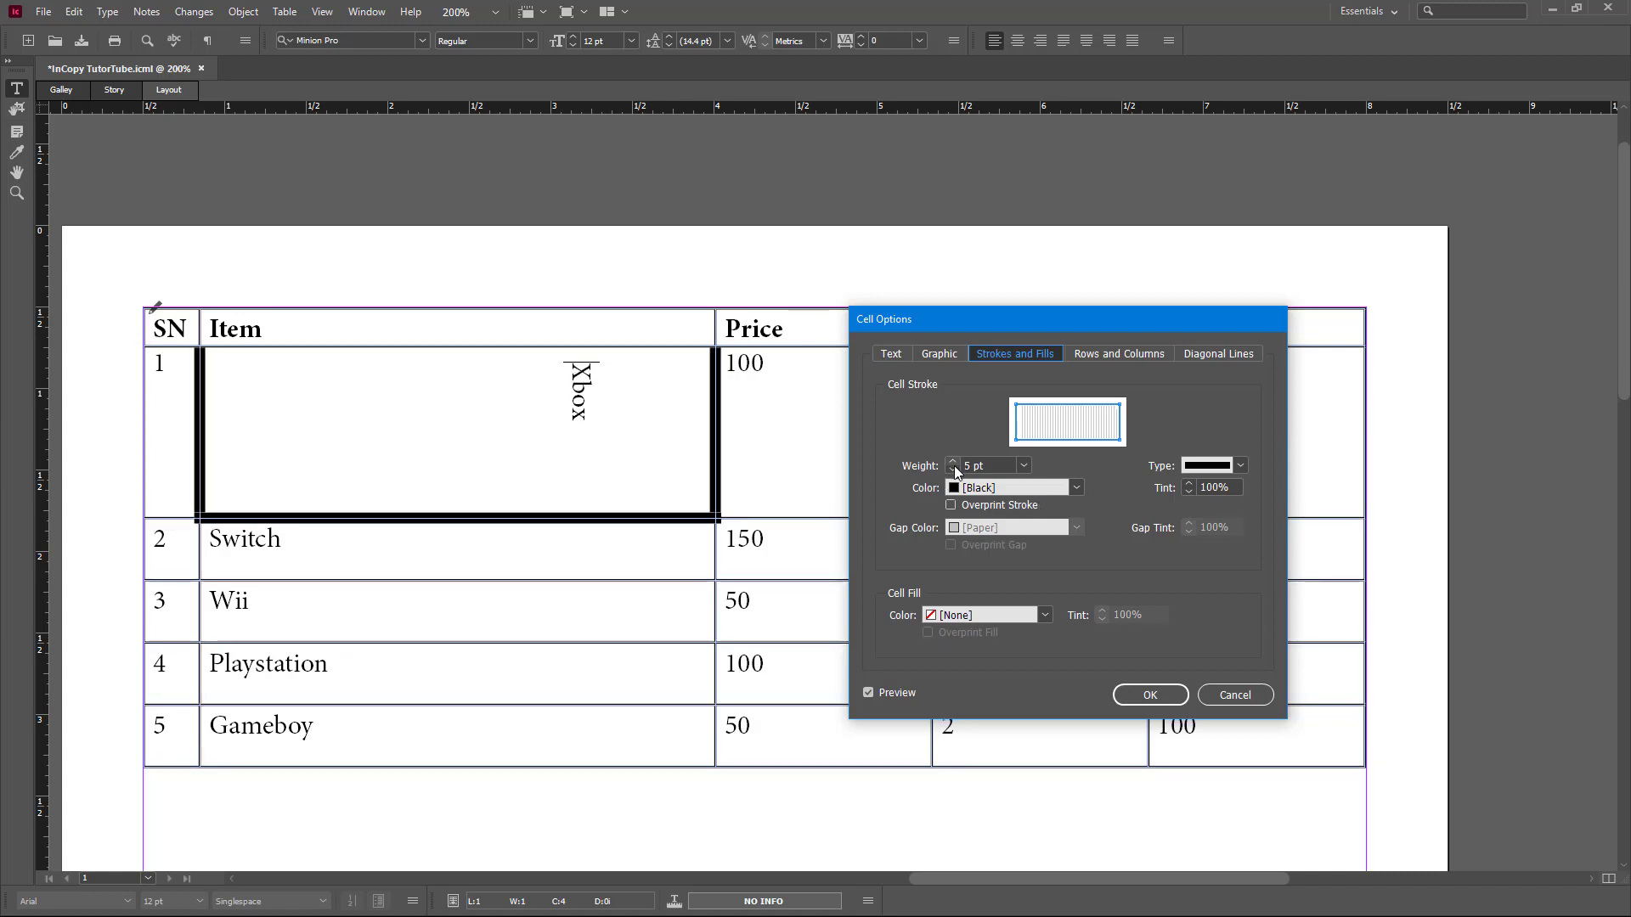
click(956, 471)
click(956, 471)
click(953, 461)
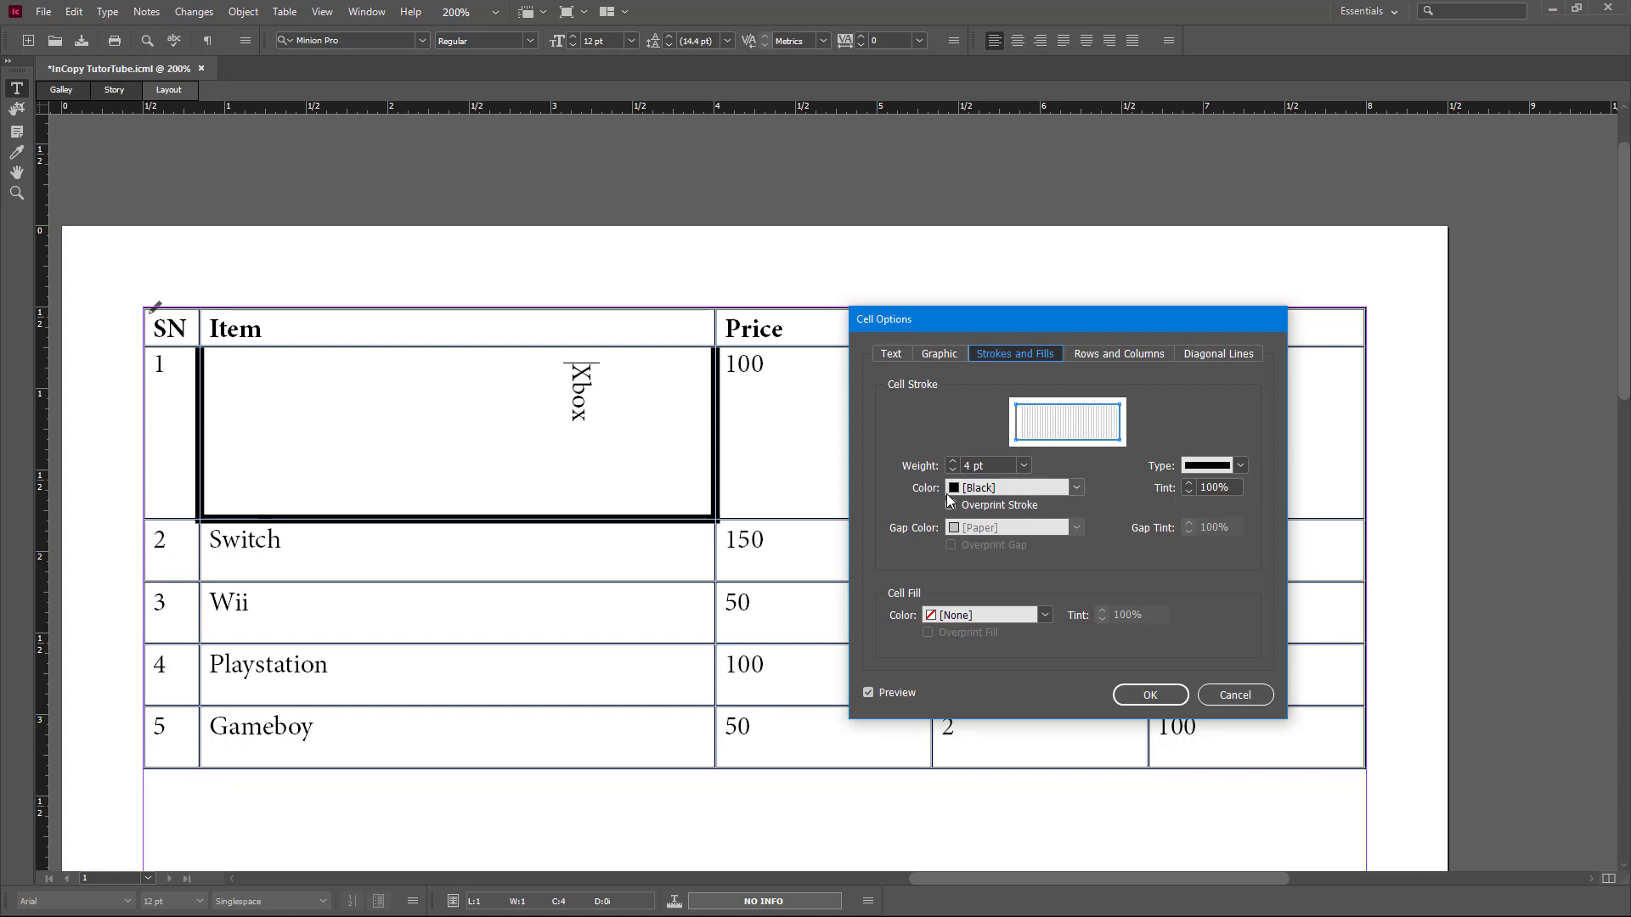
click(953, 462)
click(952, 462)
click(952, 461)
click(953, 461)
click(952, 461)
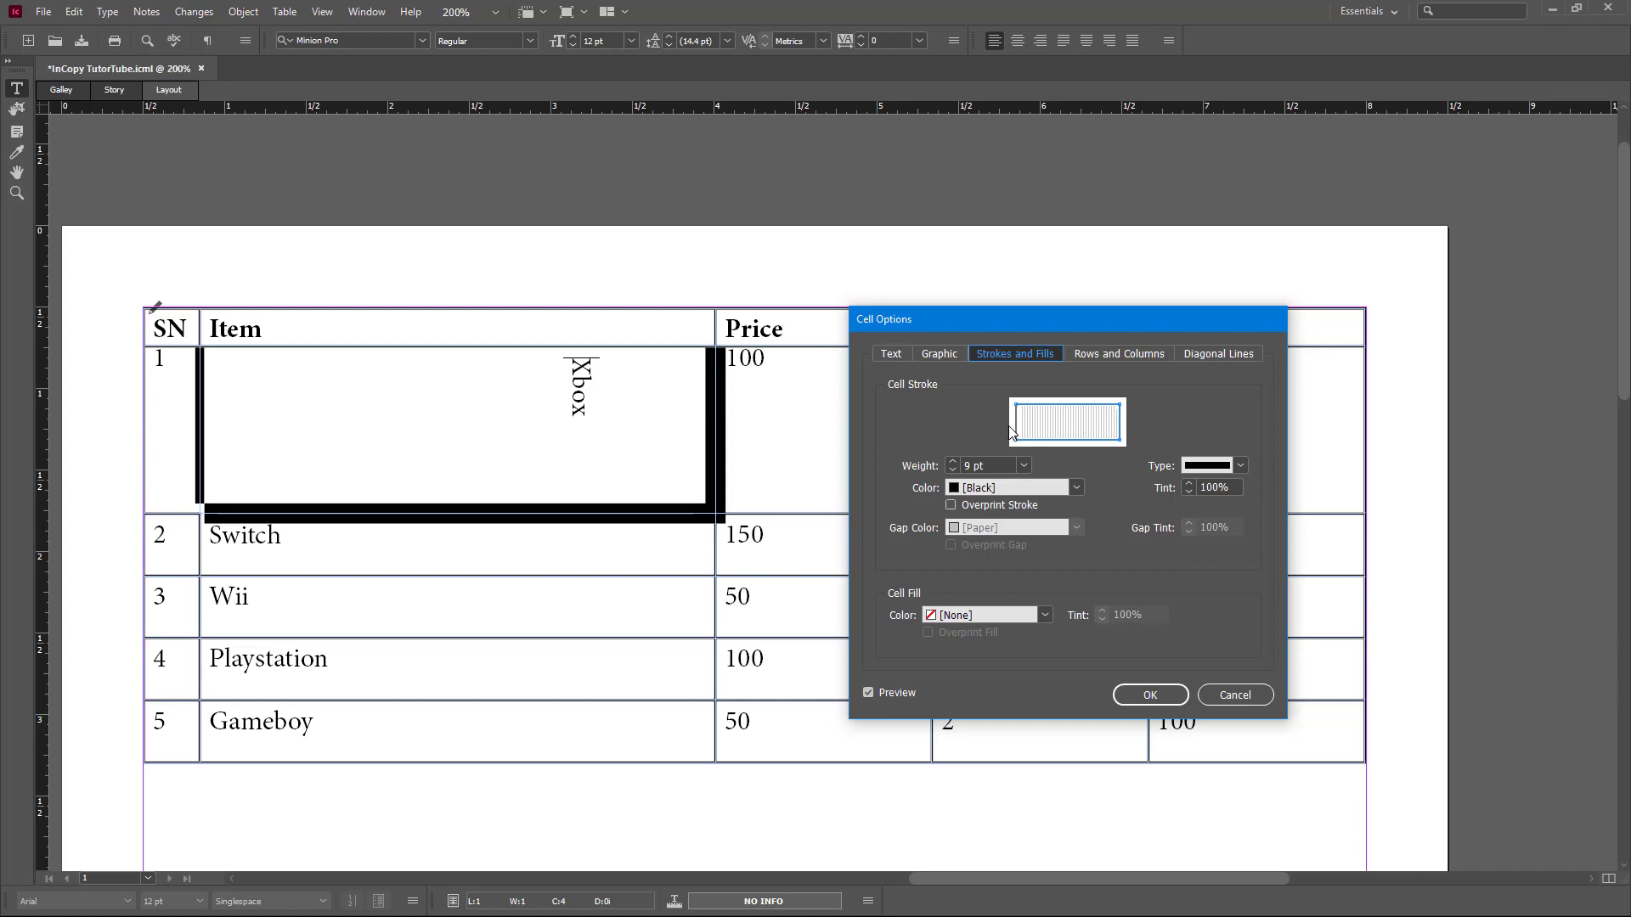
click(953, 462)
click(953, 463)
click(953, 462)
click(952, 470)
click(952, 470)
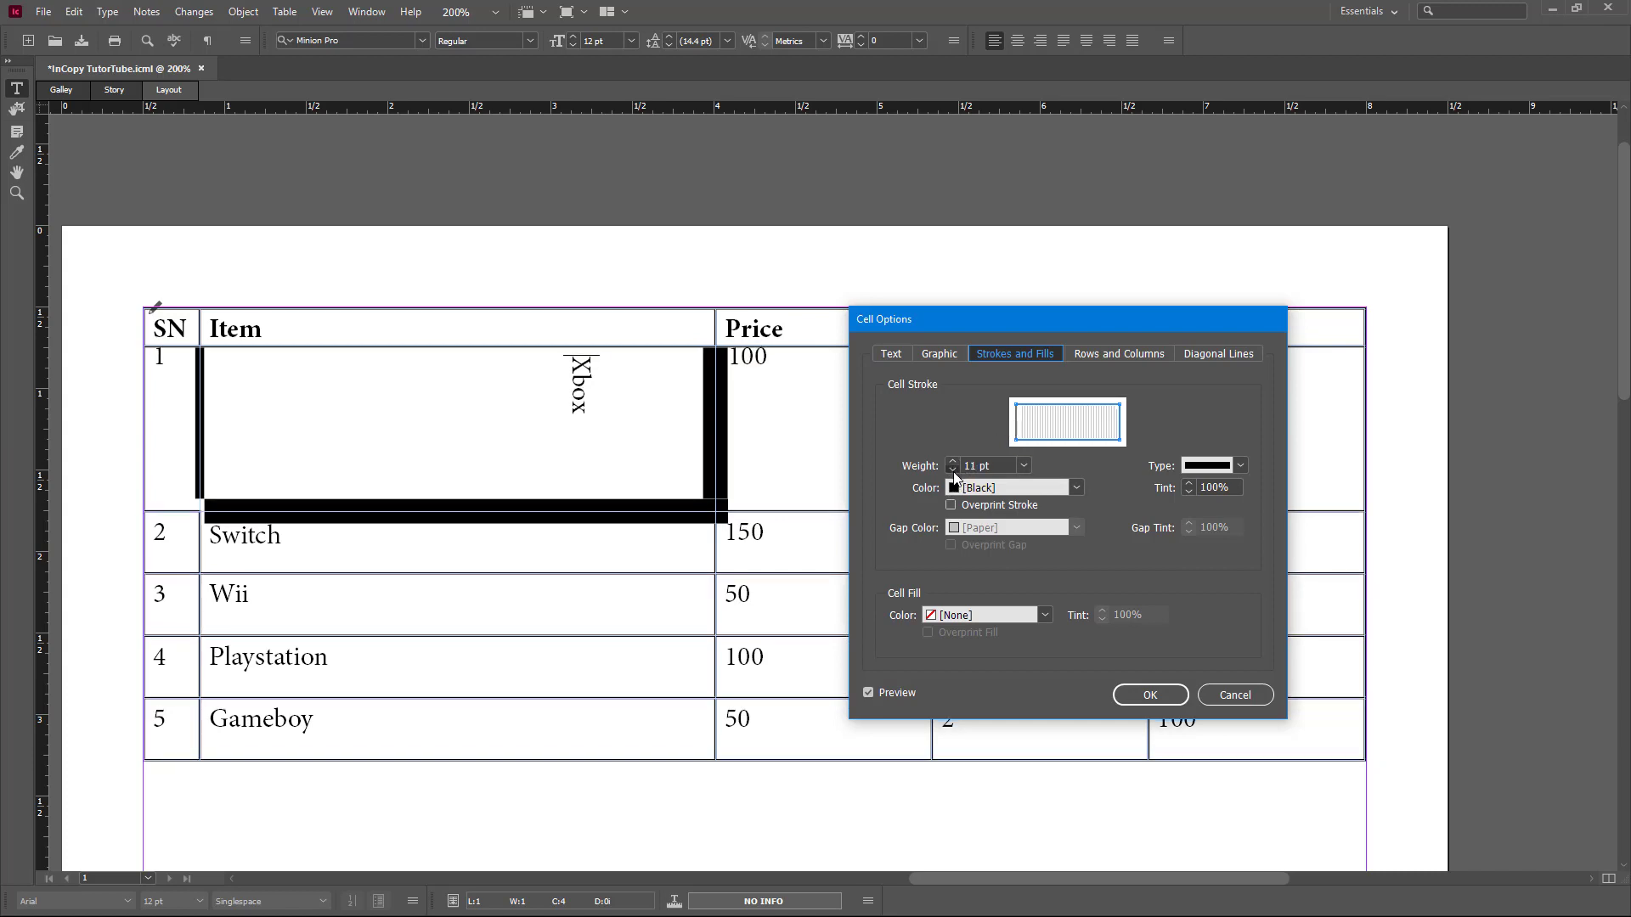
Change the stroked sides, then choose 4 pt from the stroke Weight presets
click(1016, 421)
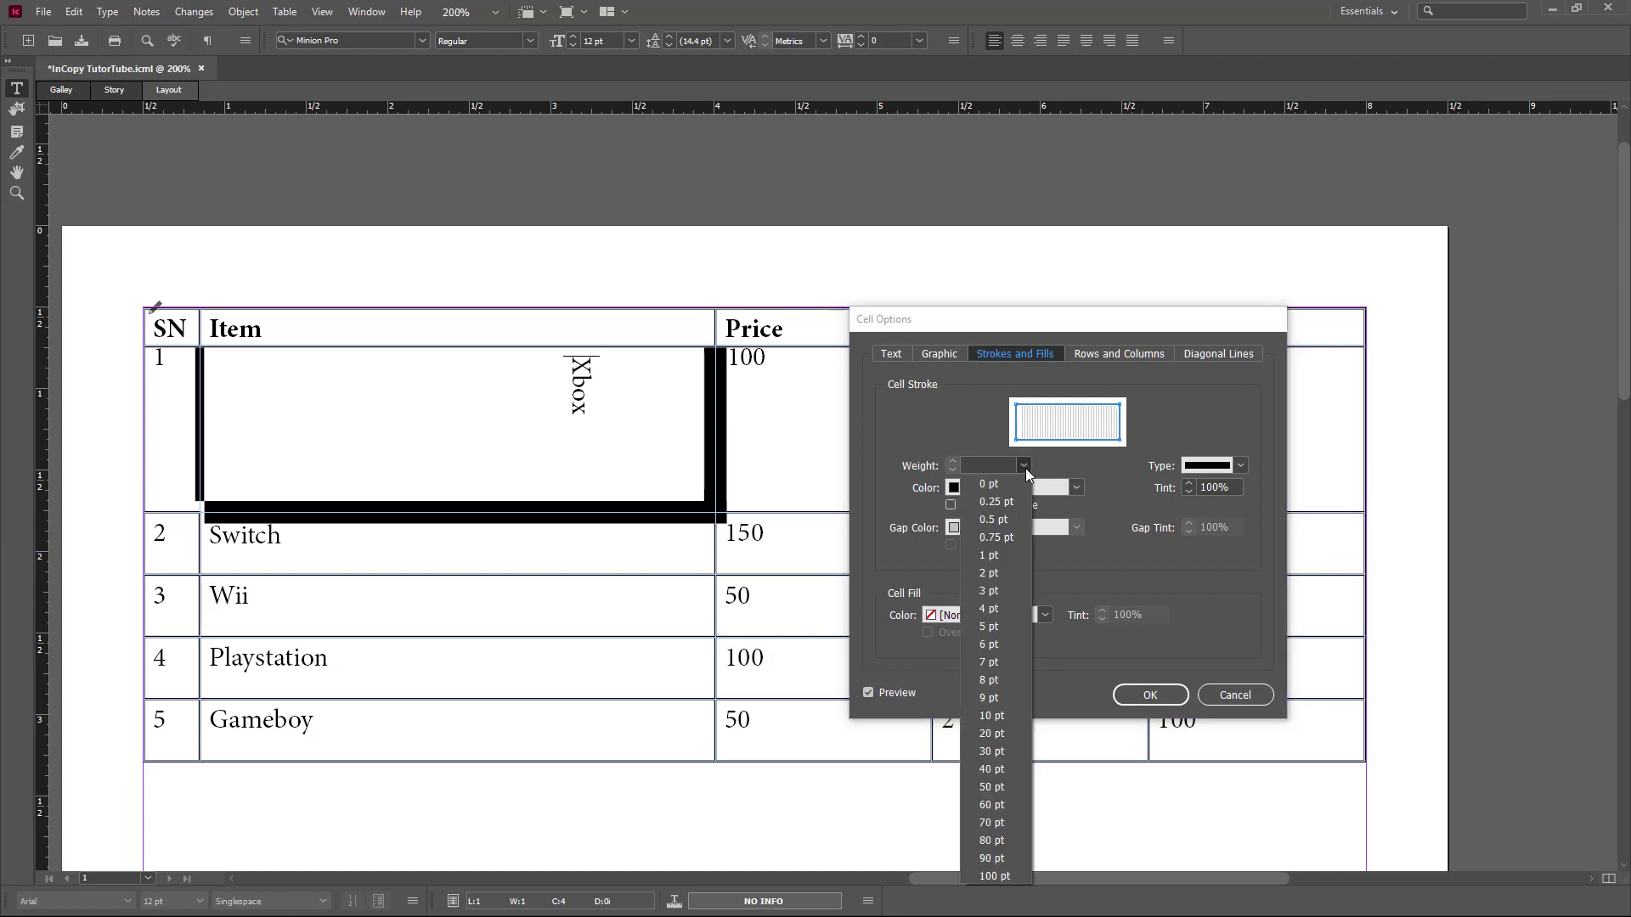
click(1015, 569)
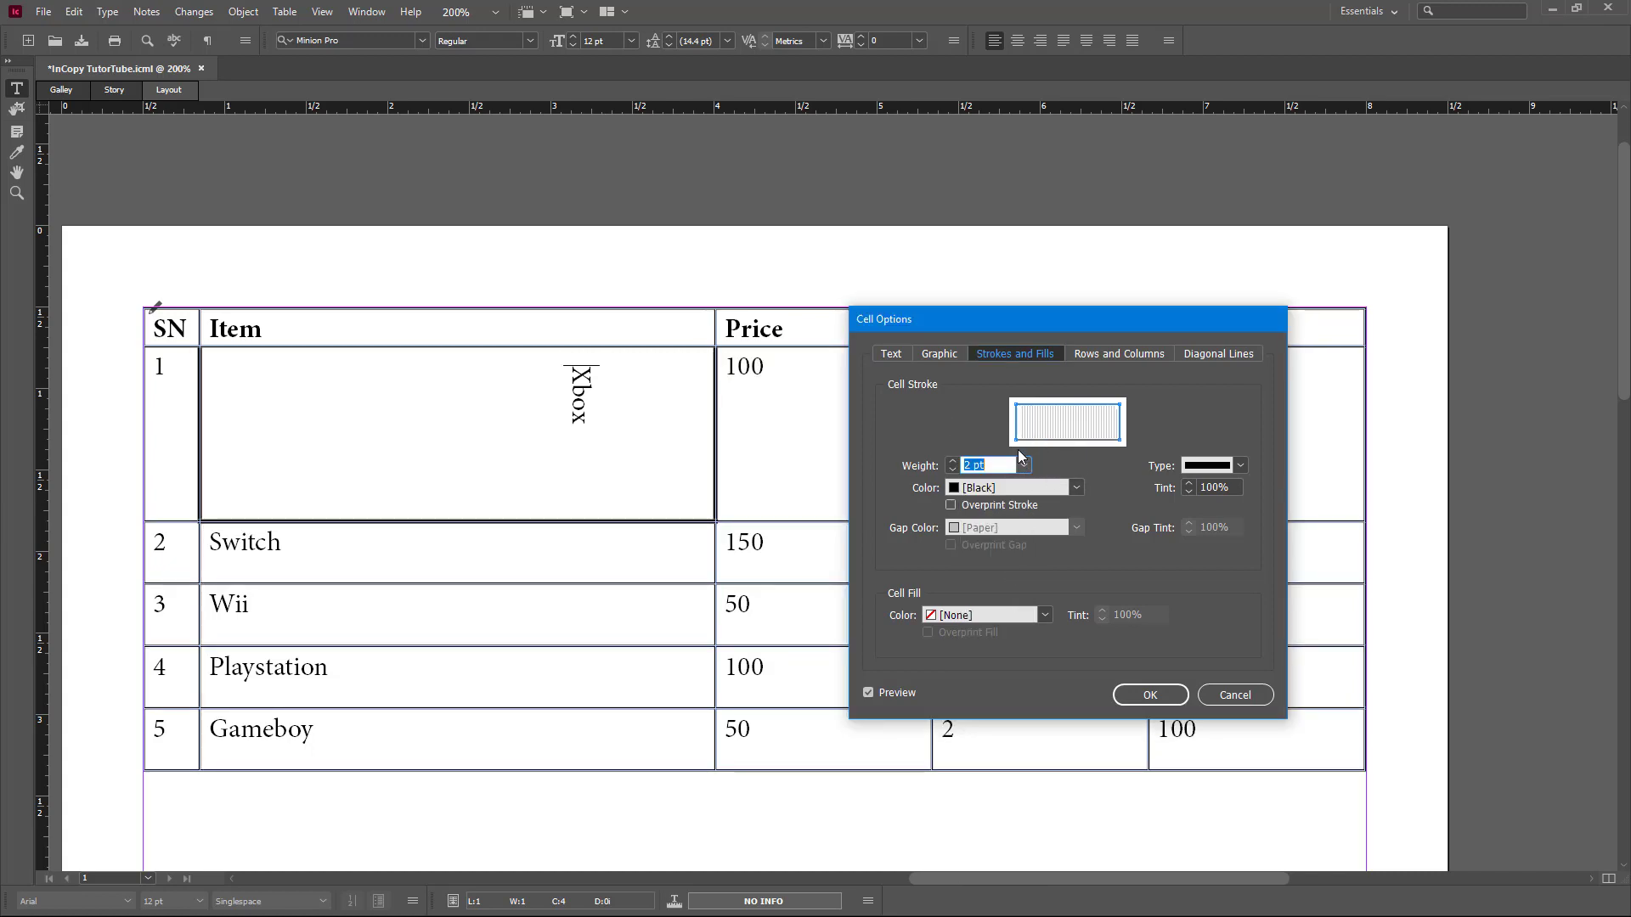
click(952, 463)
click(952, 463)
click(953, 463)
click(952, 463)
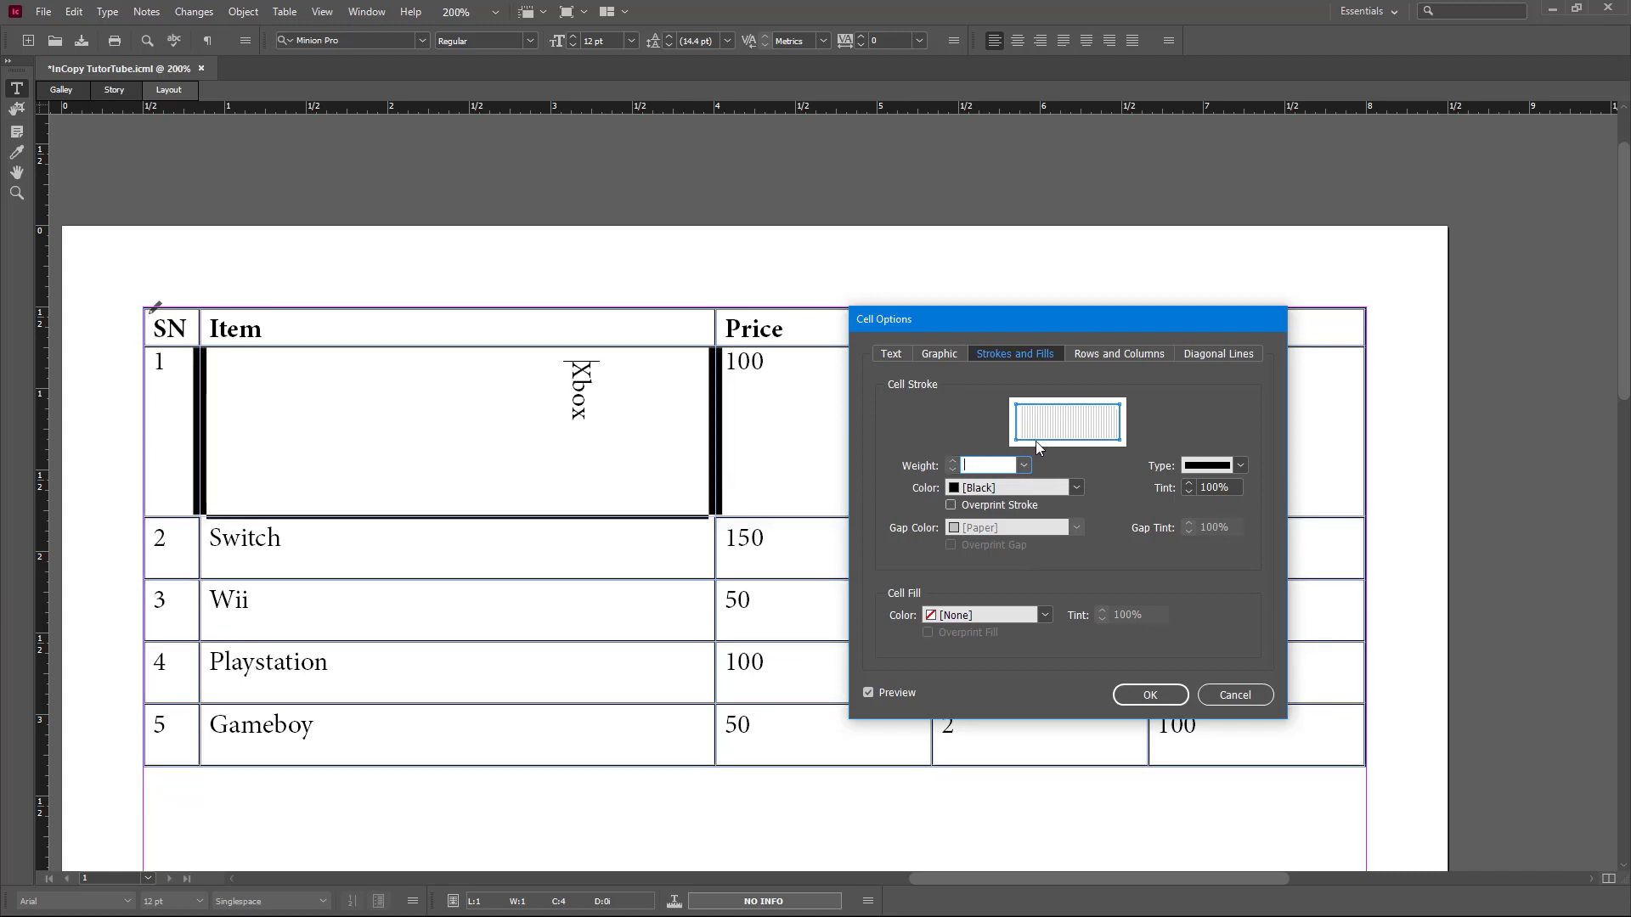
key(Delete)
key(Delete)
key(Delete)
key(Delete)
click(1024, 466)
click(996, 614)
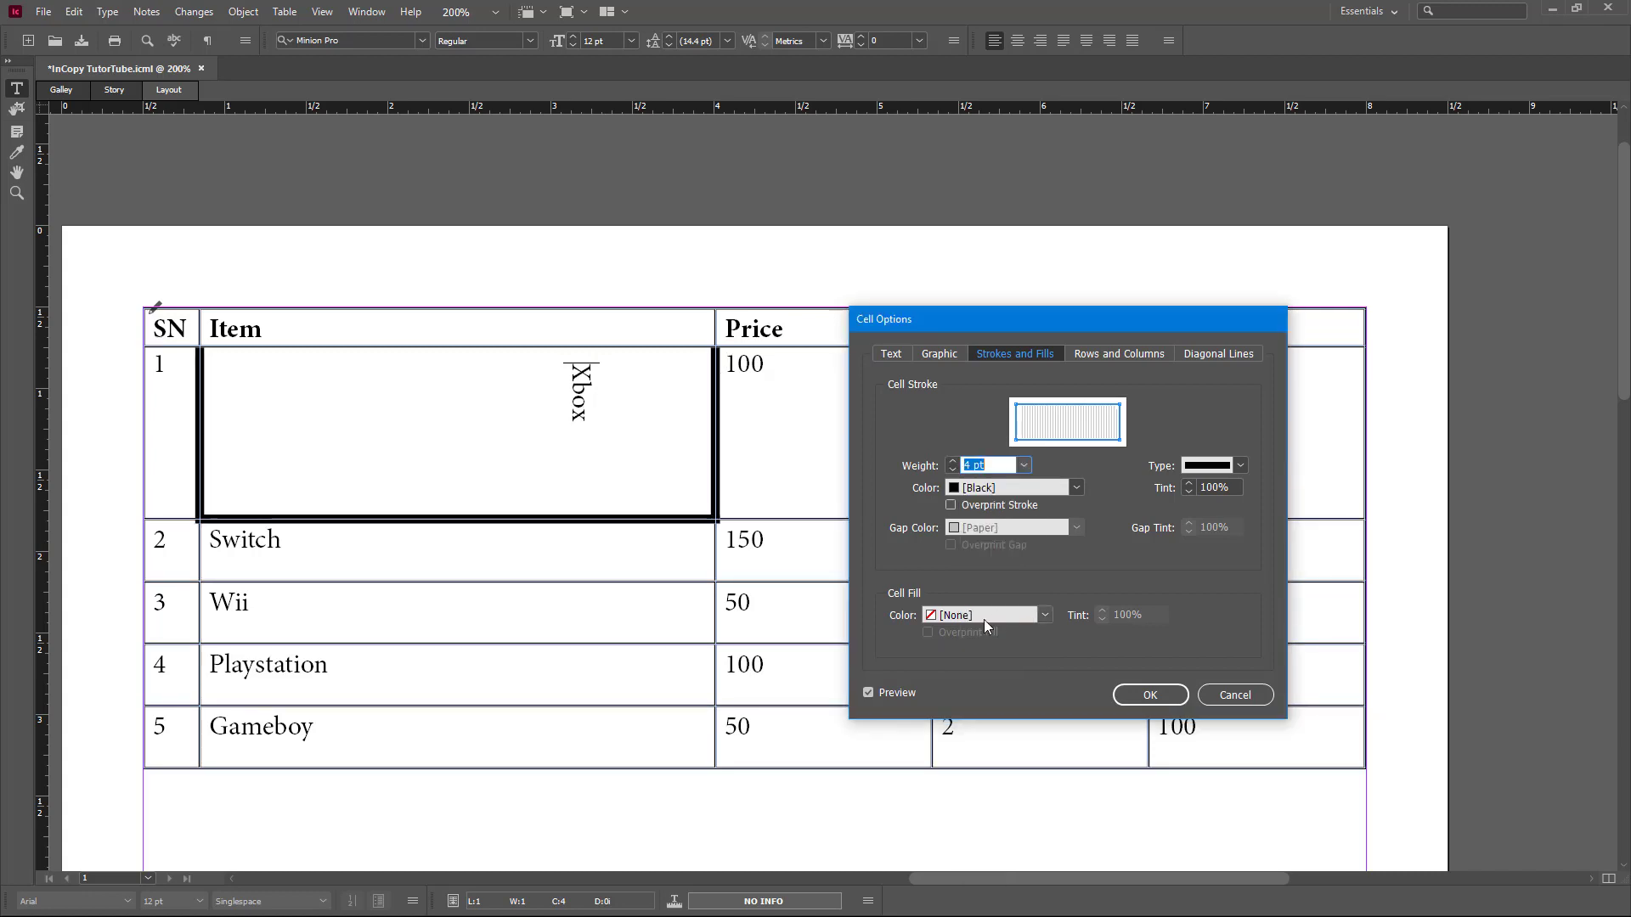
click(1240, 468)
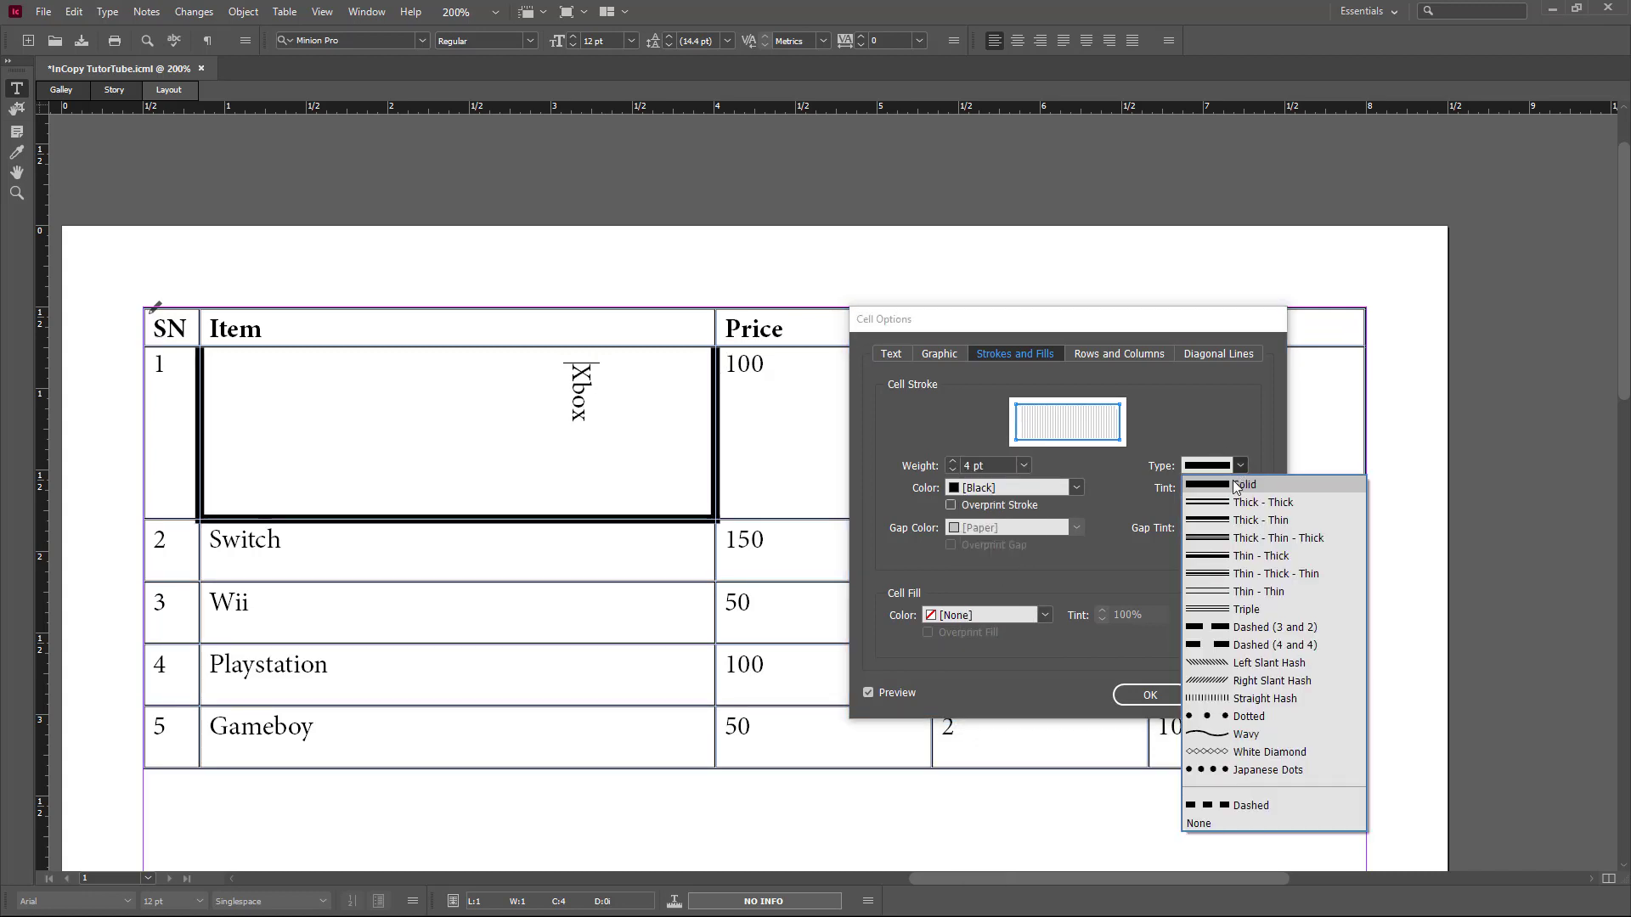
Try Wavy and Dashed stroke types, settling on Triple
click(1247, 734)
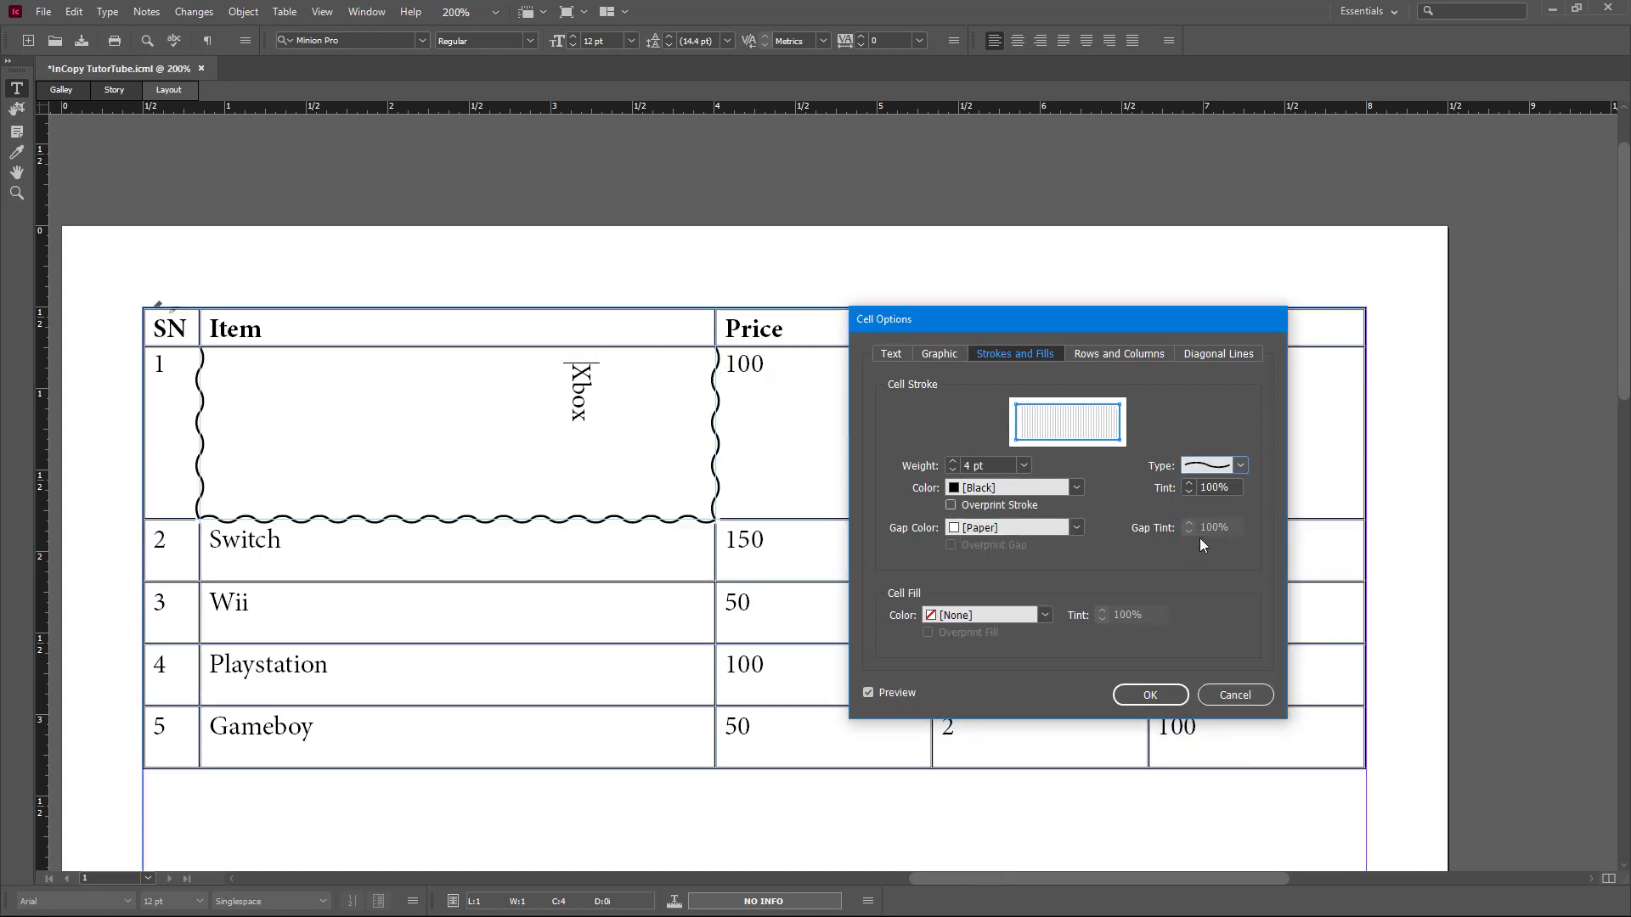
click(1241, 466)
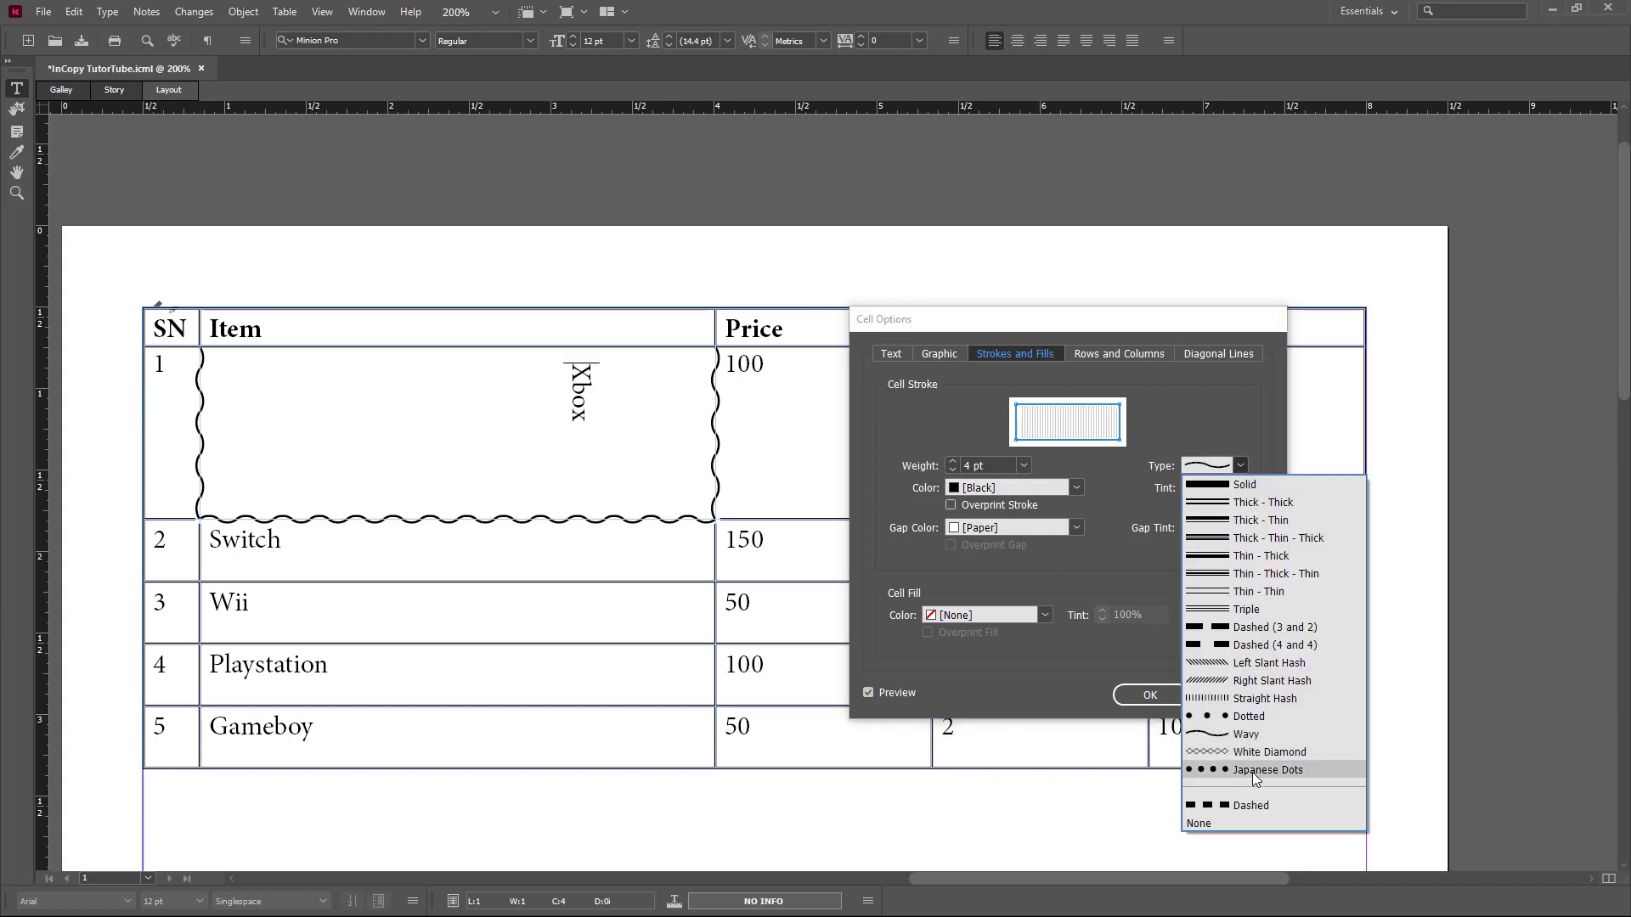
click(1250, 806)
click(1219, 466)
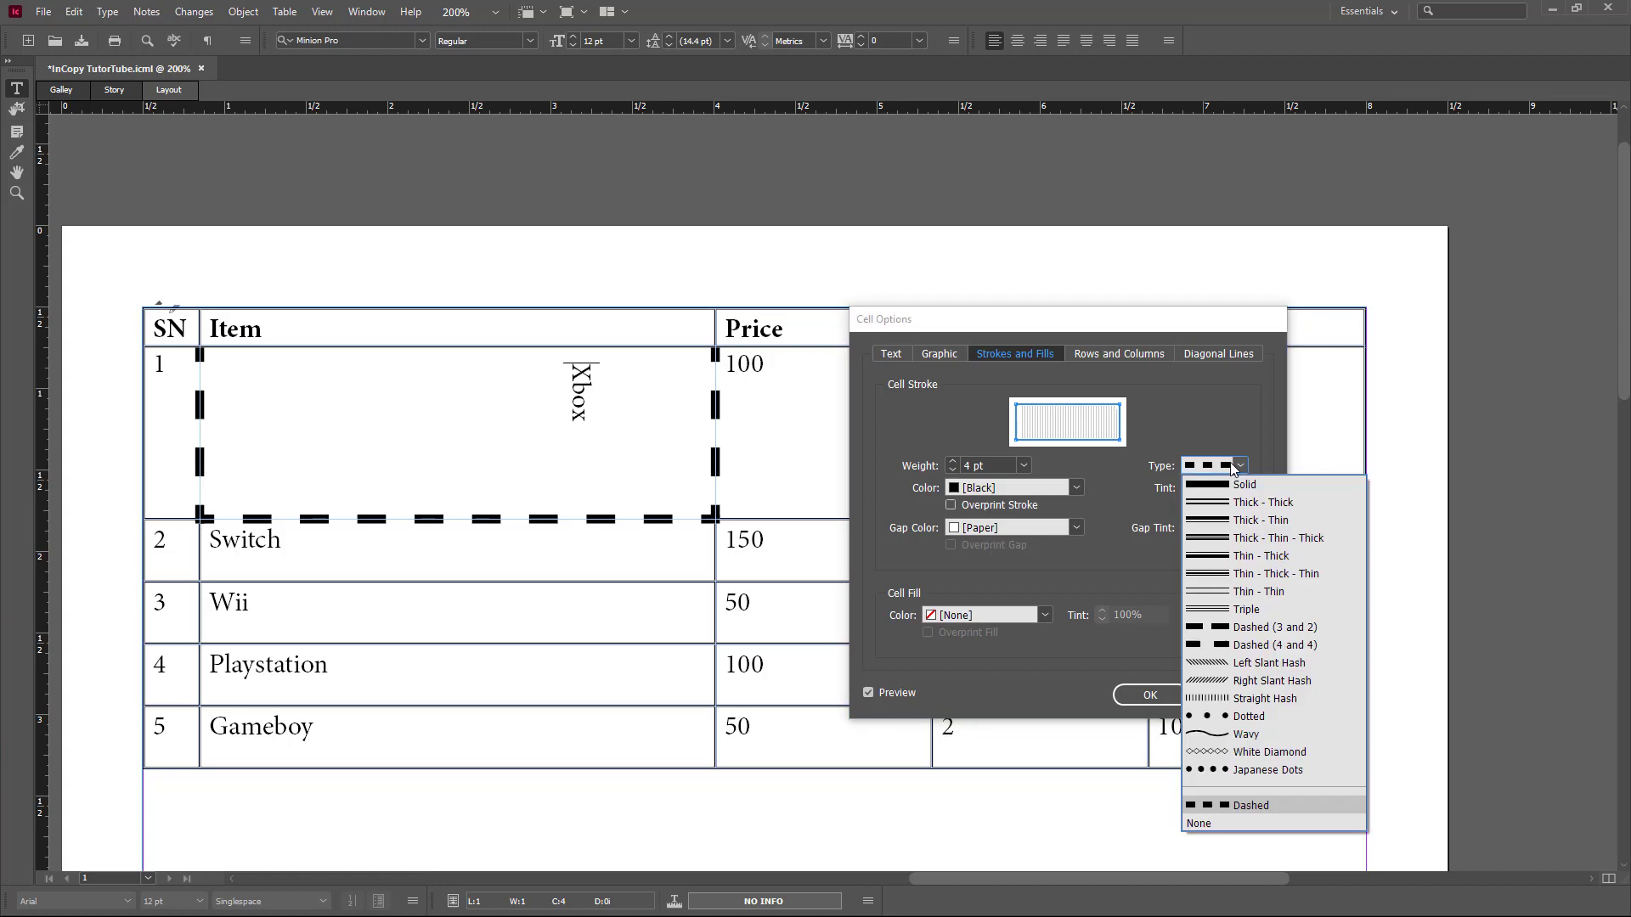
click(1261, 608)
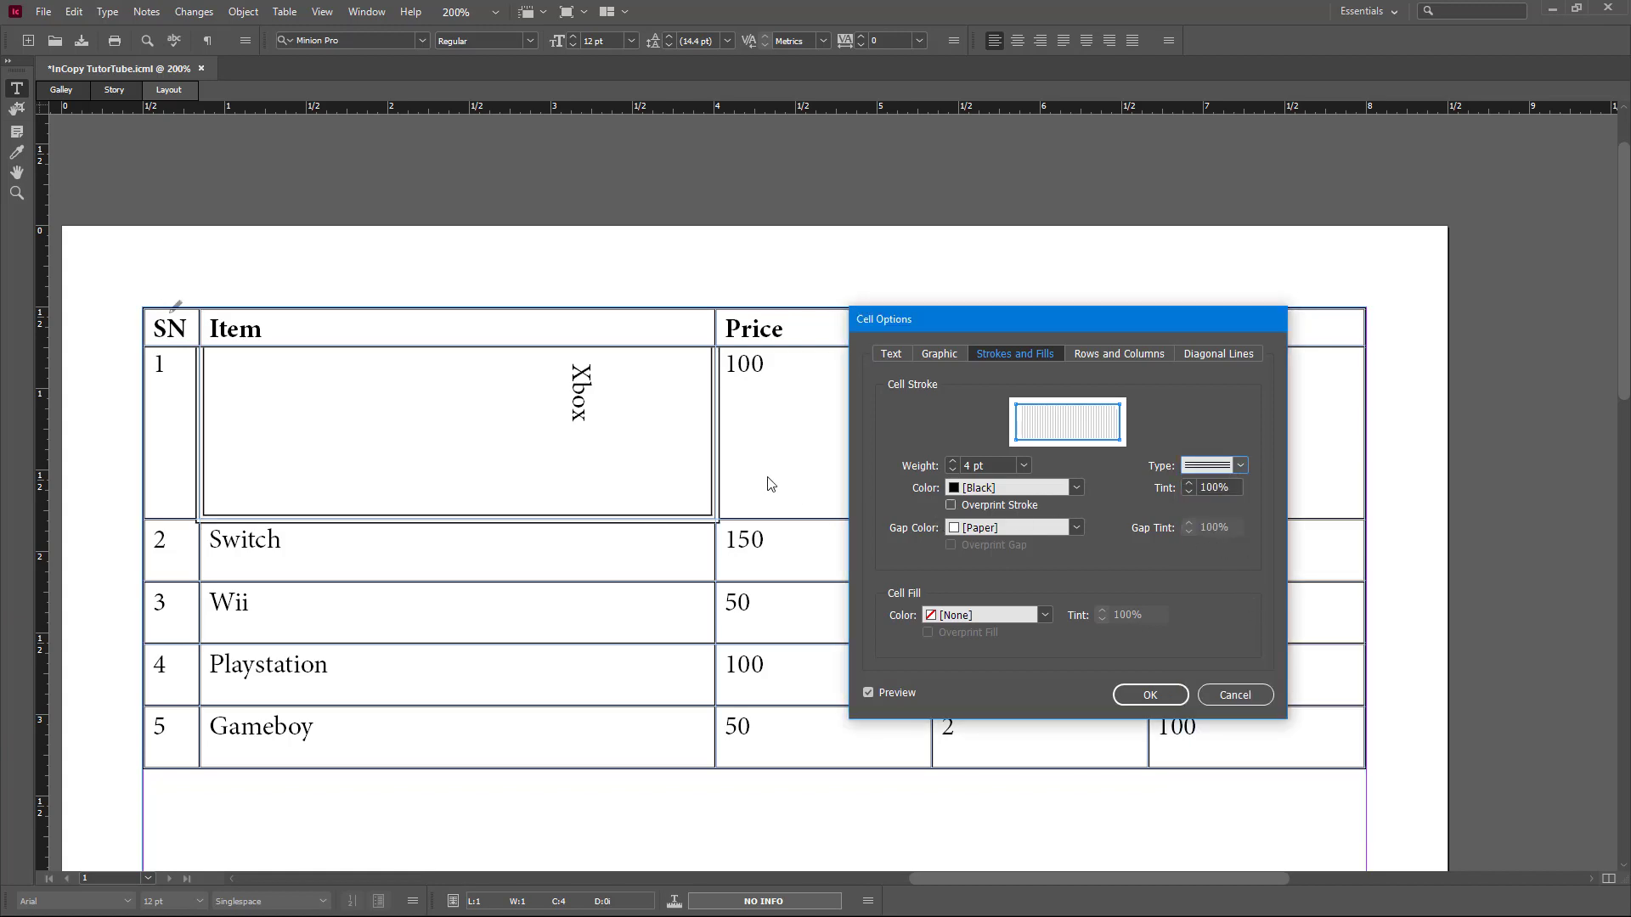
Colour the border cyan, C=100 M=0 Y=0 K=0
click(1077, 487)
click(1033, 583)
click(1077, 487)
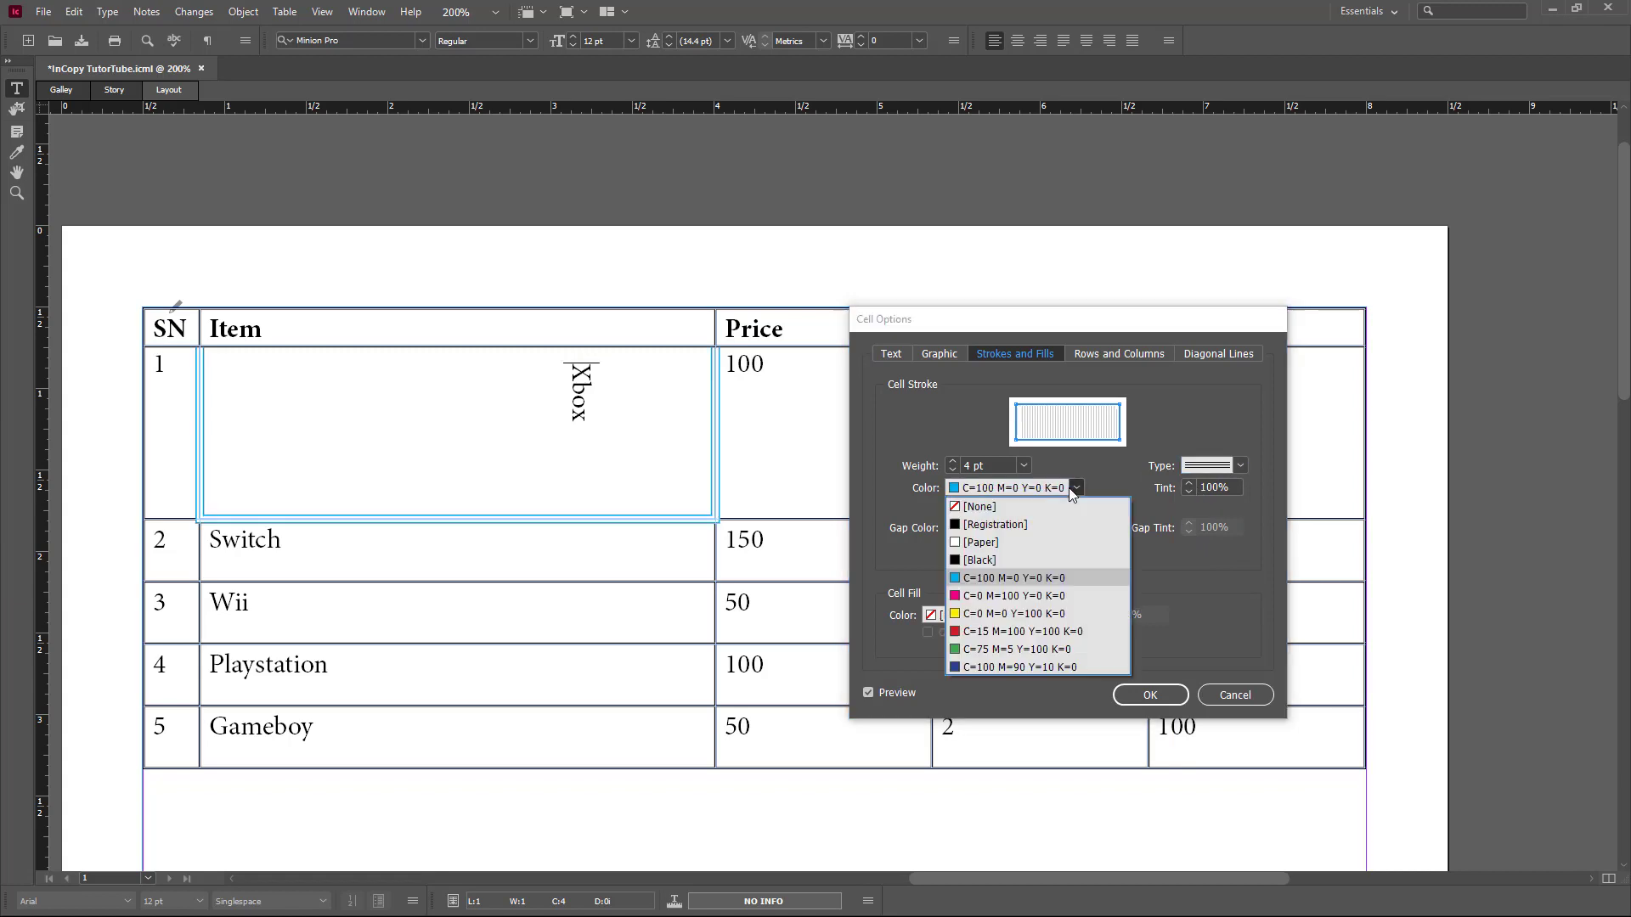
Make the stroke red (C=15 M=100 Y=100 K=0) with a yellow gap colour
click(1028, 633)
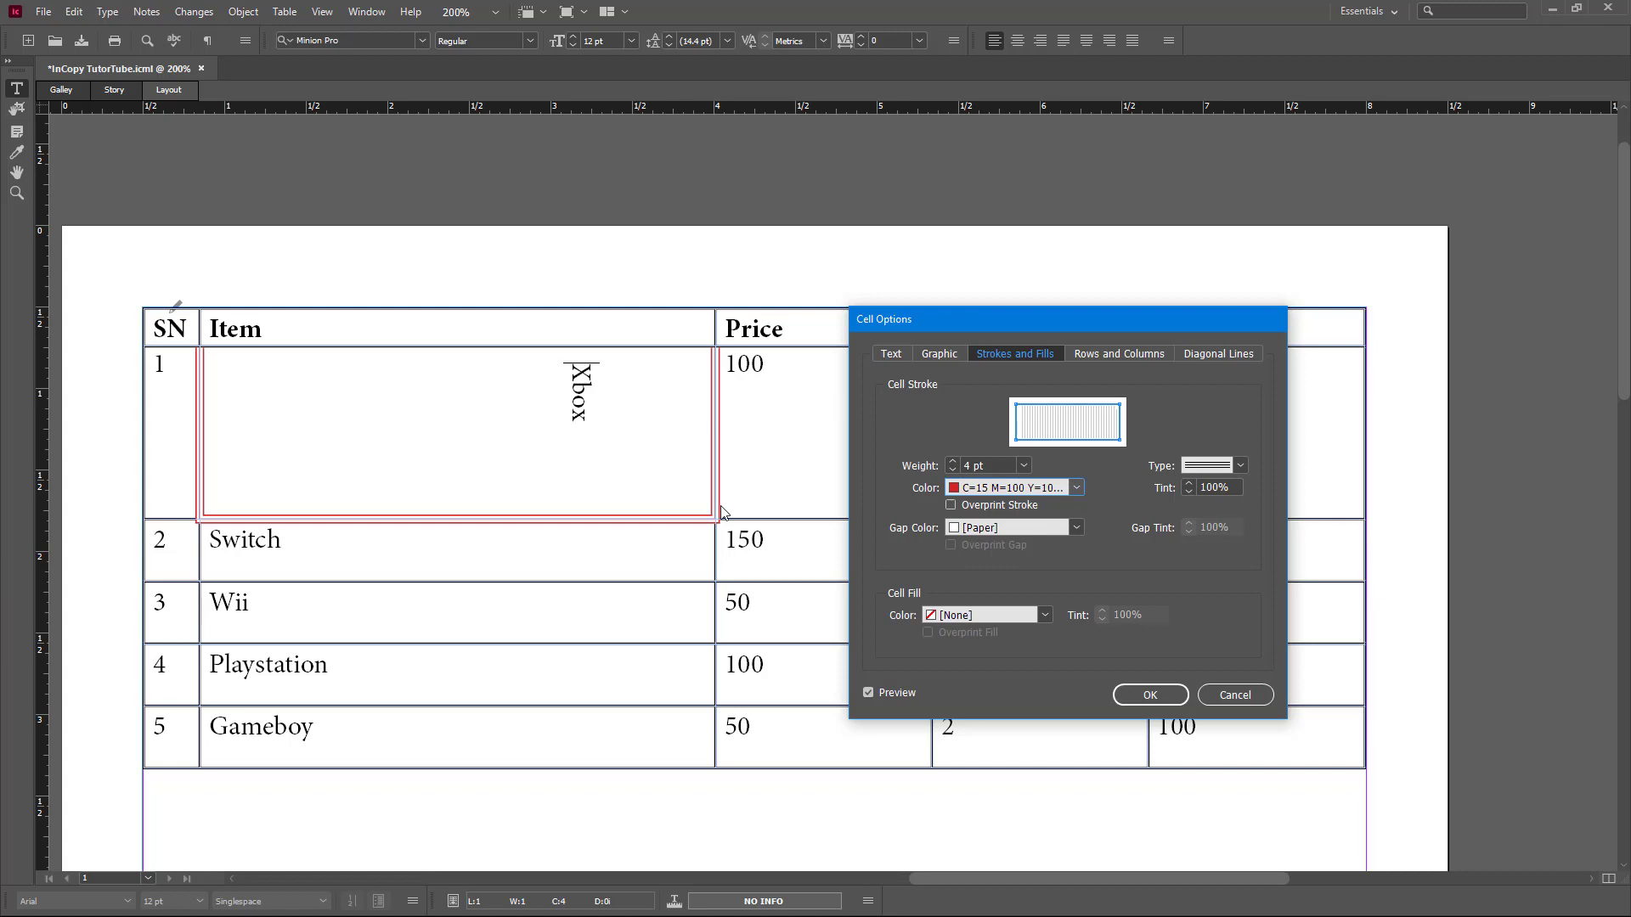
click(1072, 528)
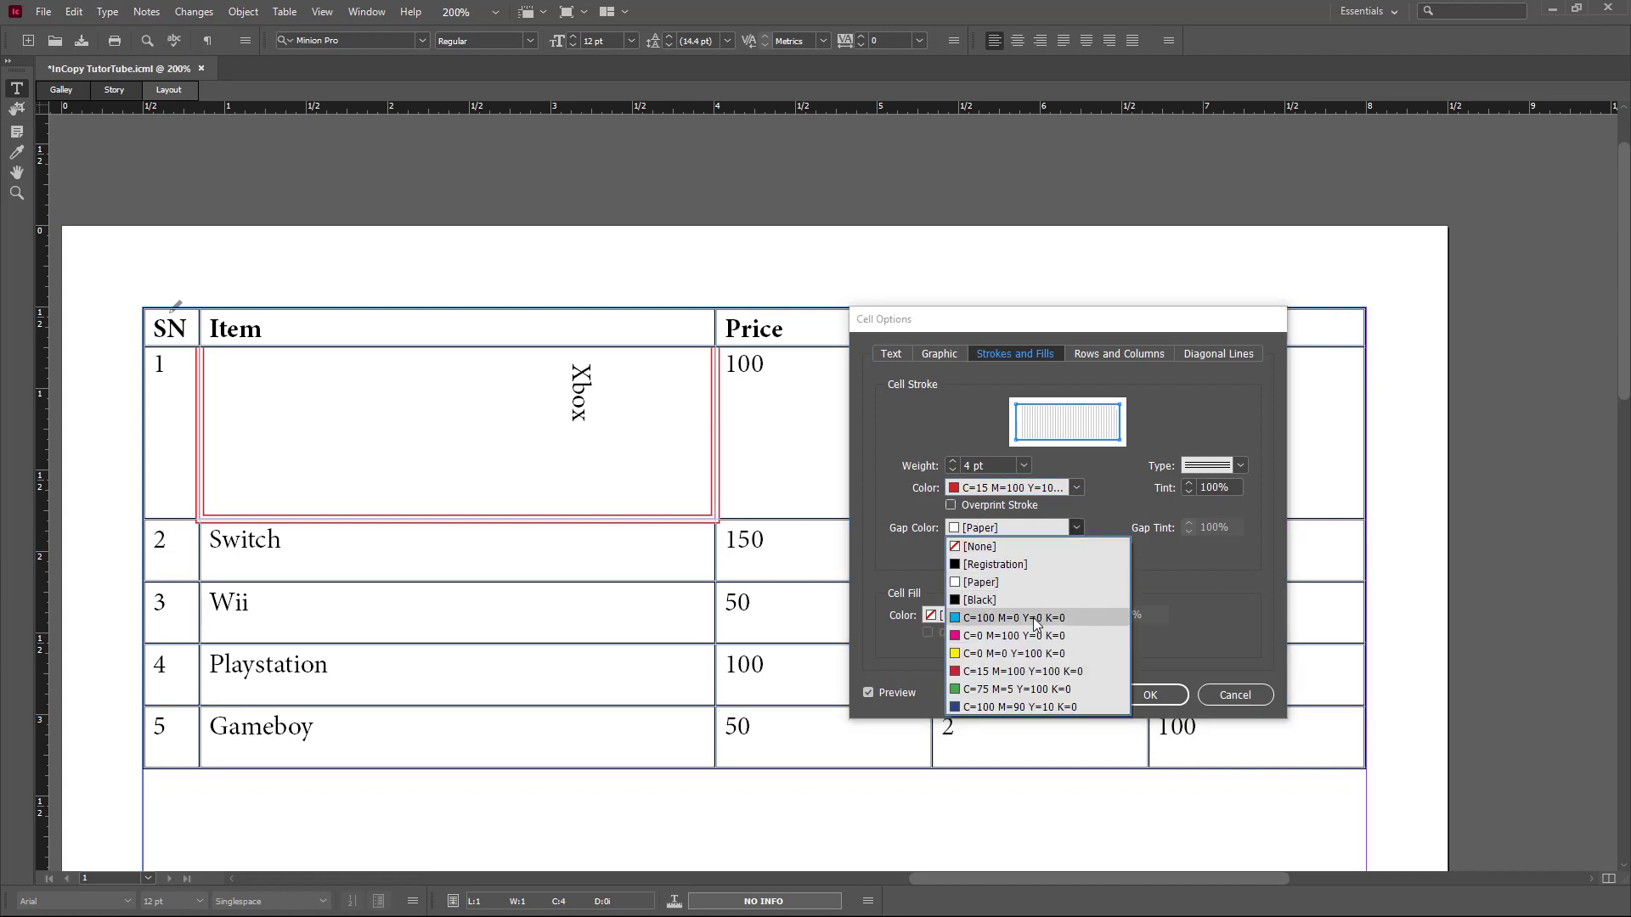
click(1033, 618)
click(1077, 527)
click(997, 659)
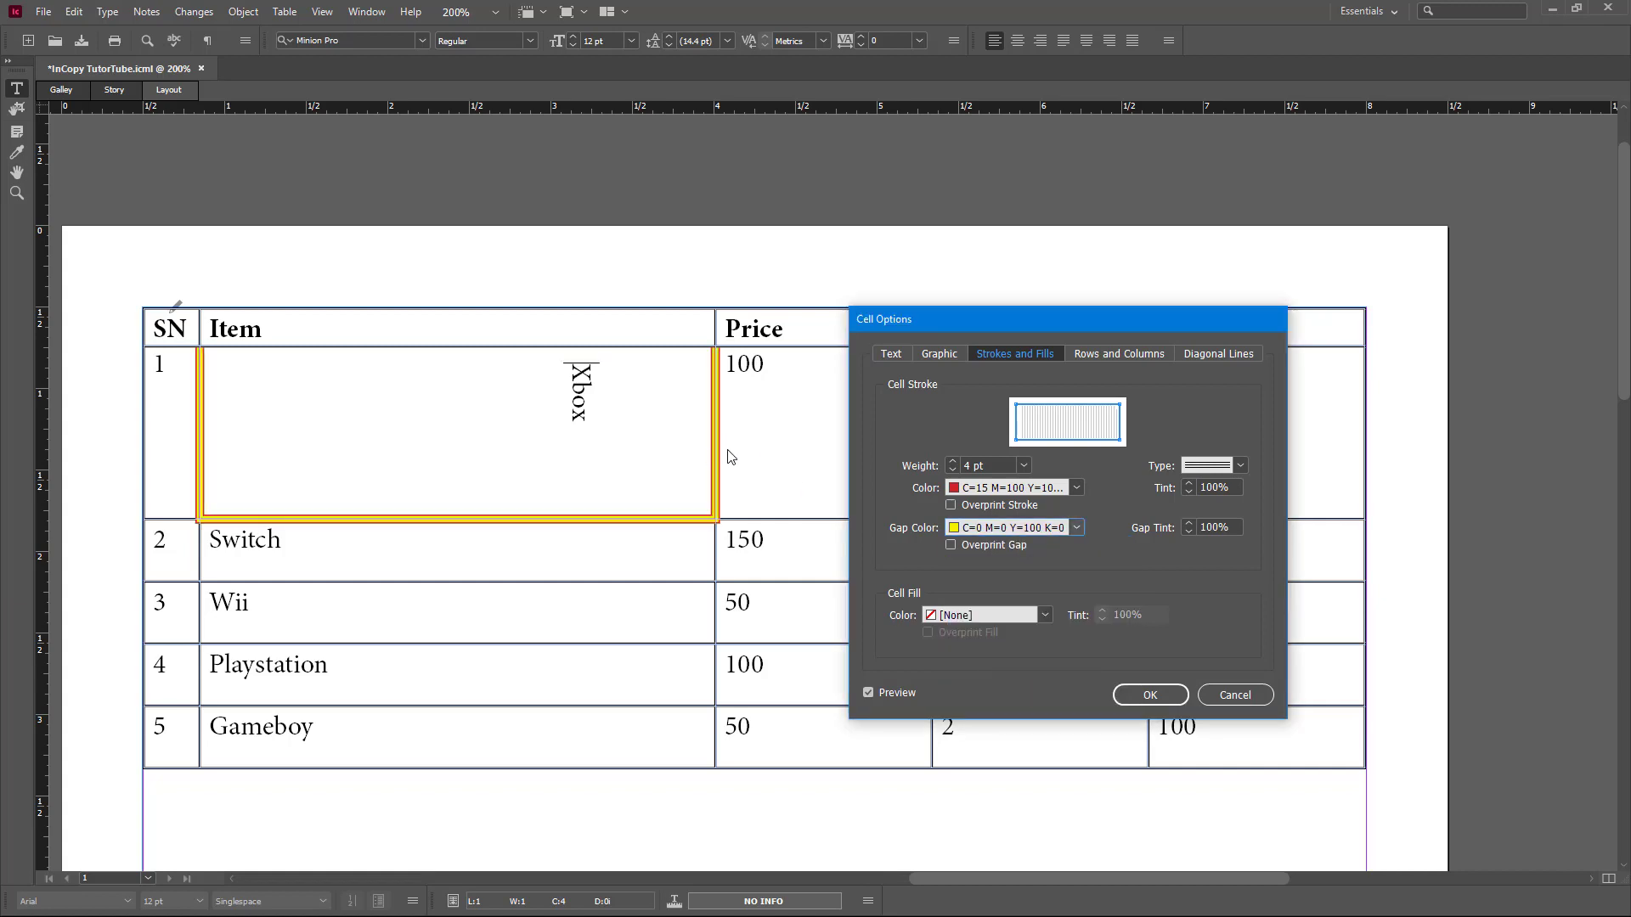
Switch the stroke type to Wavy and turn on Overprint Gap
click(1236, 466)
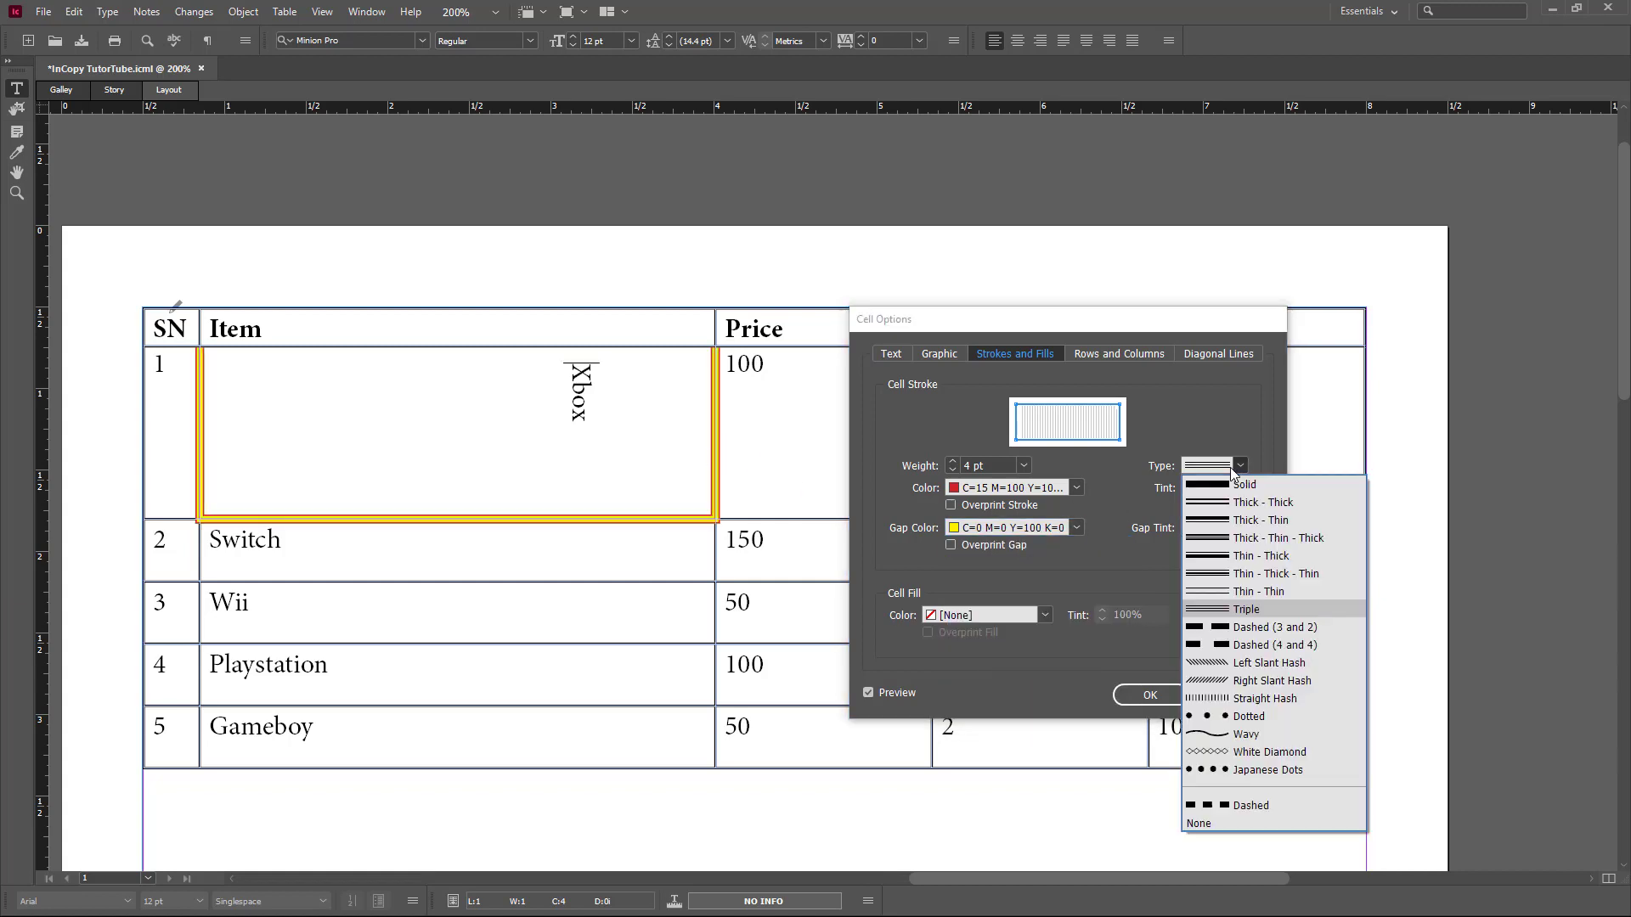
click(1241, 732)
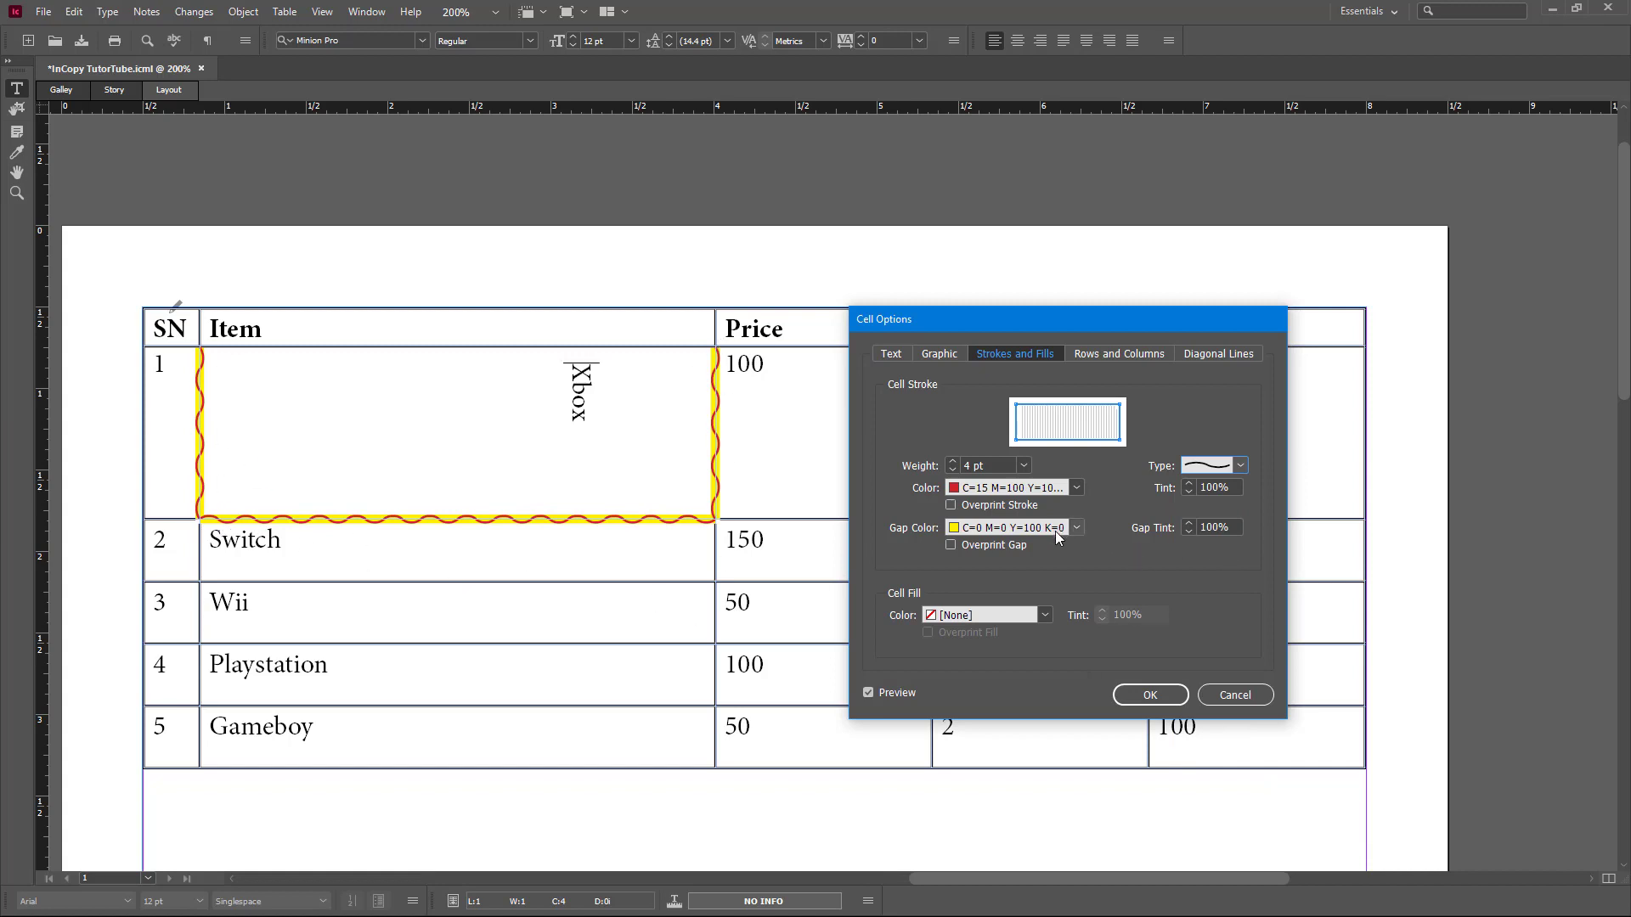
click(955, 543)
Set the cell fill to C=0 M=100 Y=0 K=0 at 50% tint, with Overprint Stroke checked
click(1043, 618)
click(998, 697)
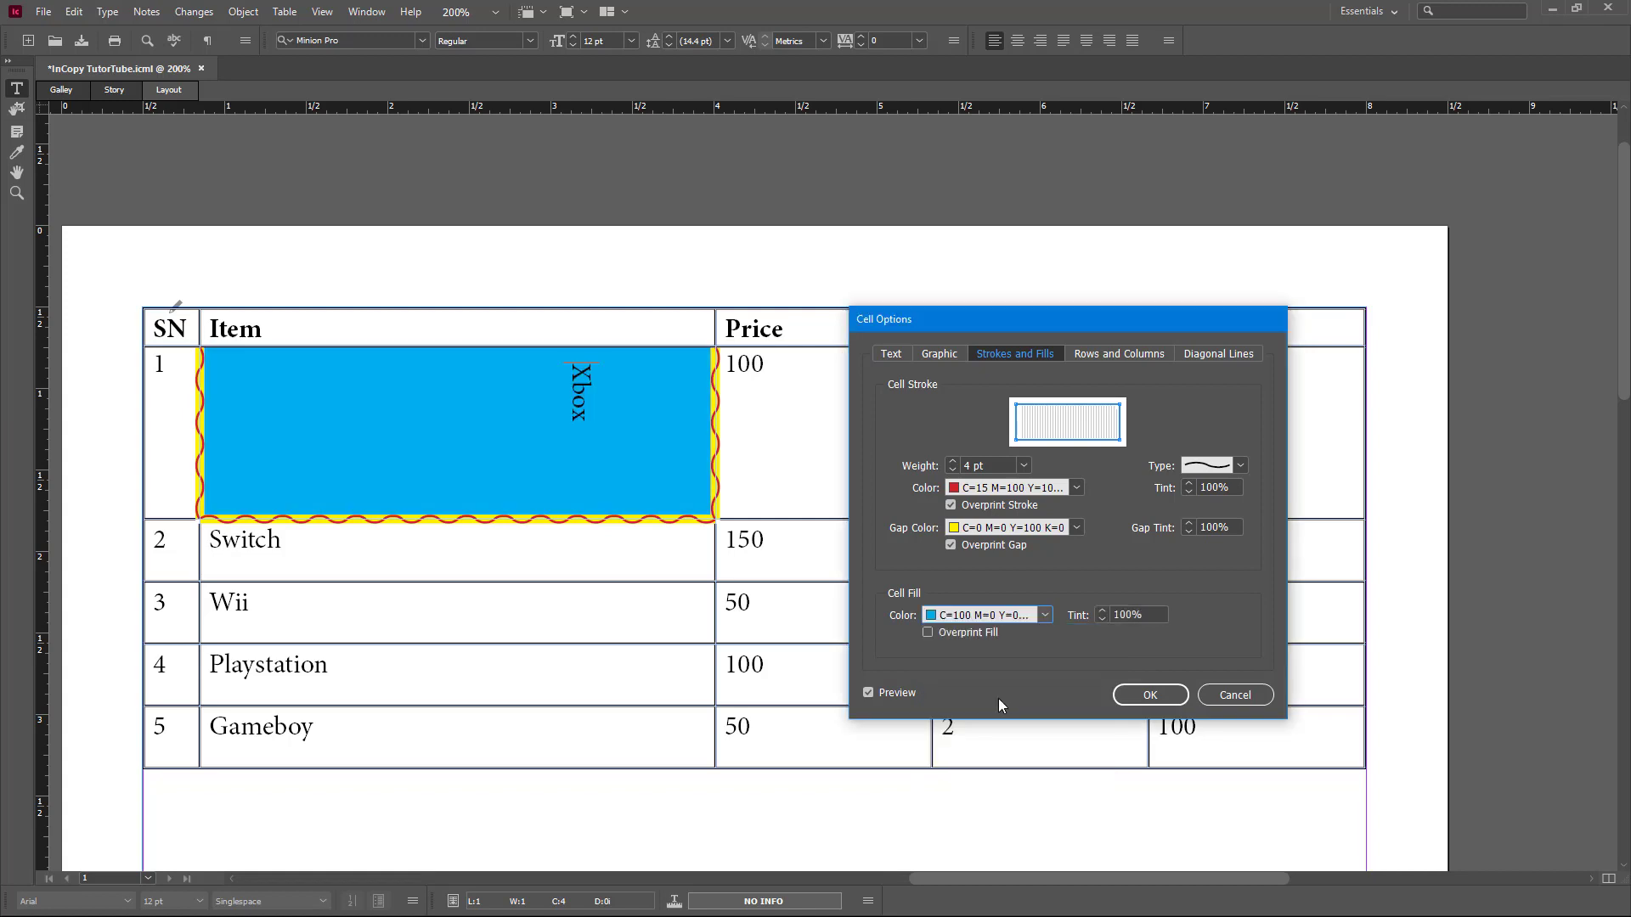
click(1046, 616)
click(1019, 721)
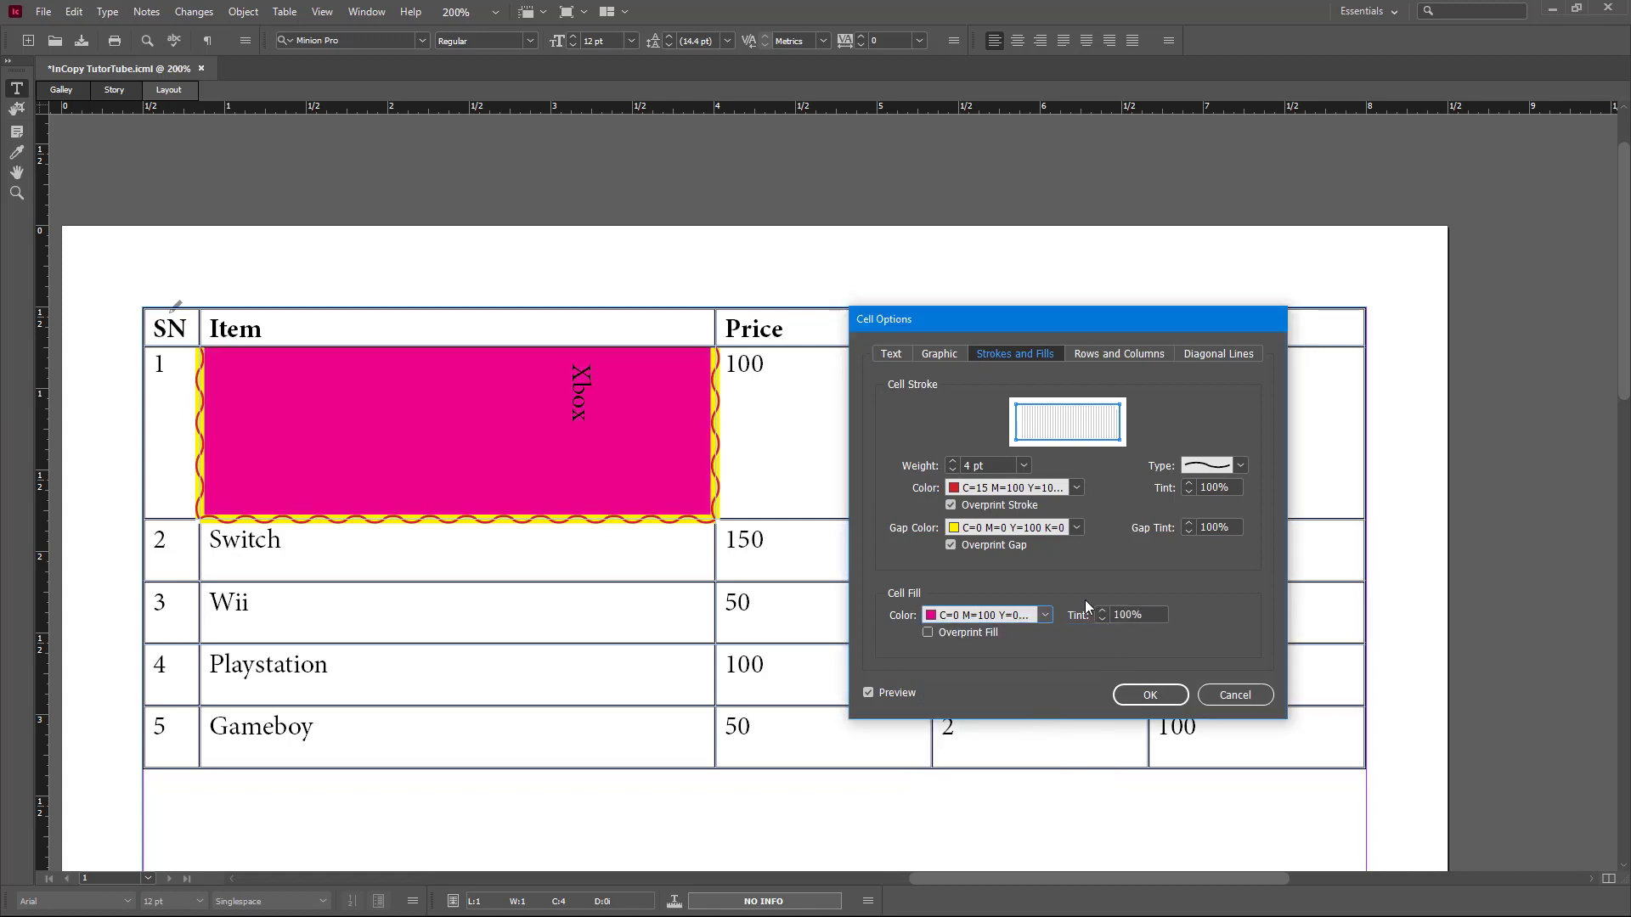
click(1101, 612)
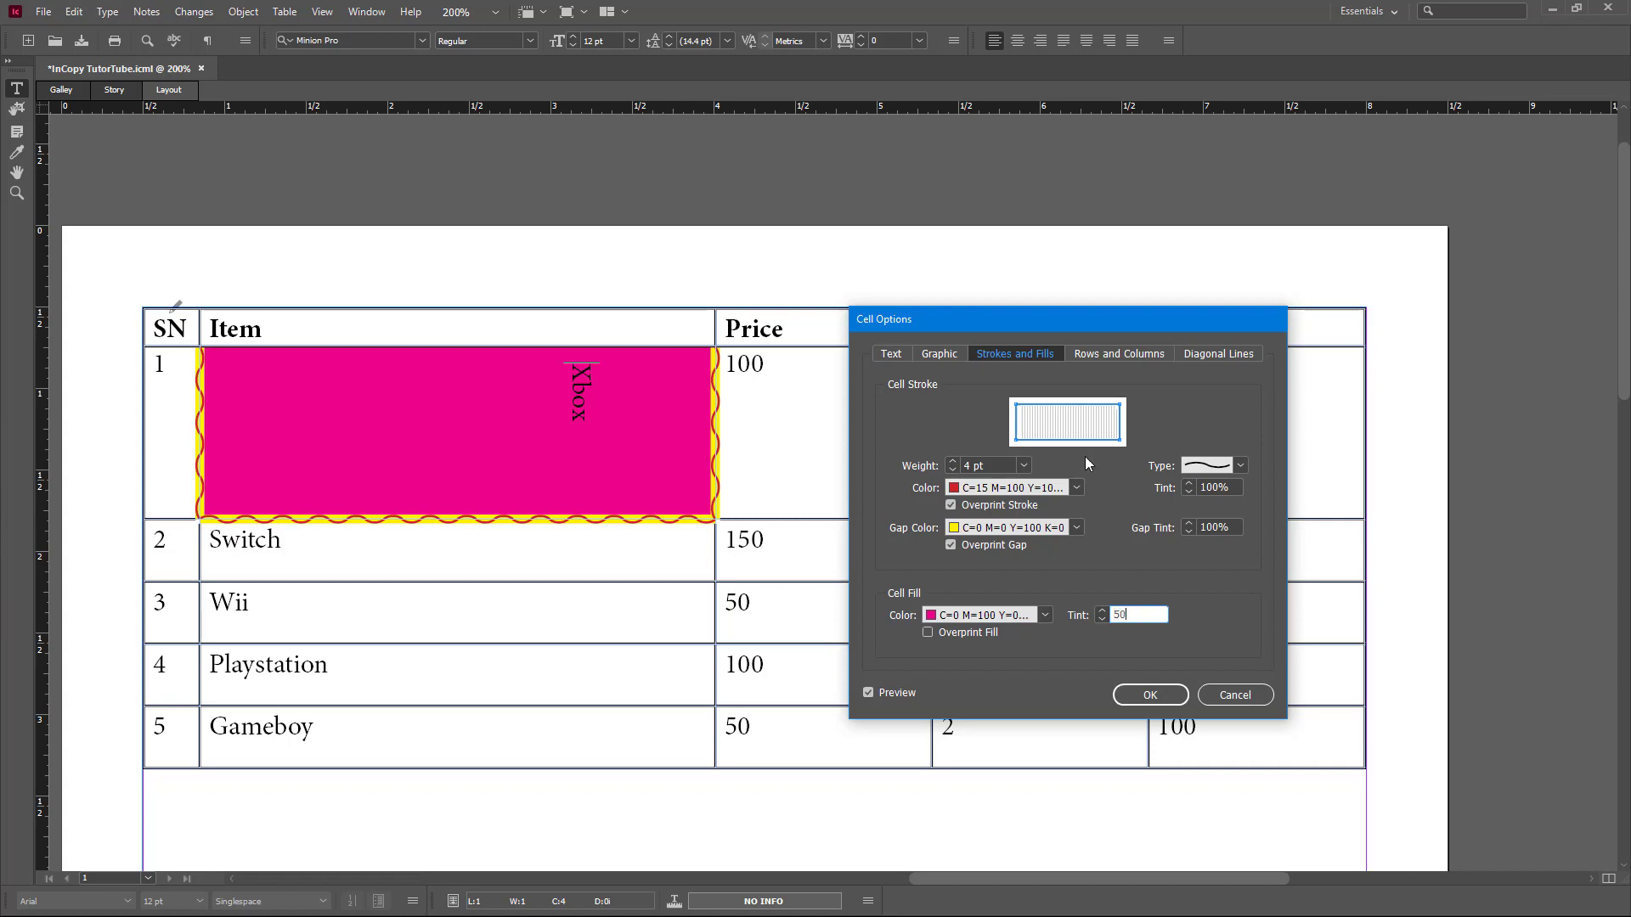
click(1238, 529)
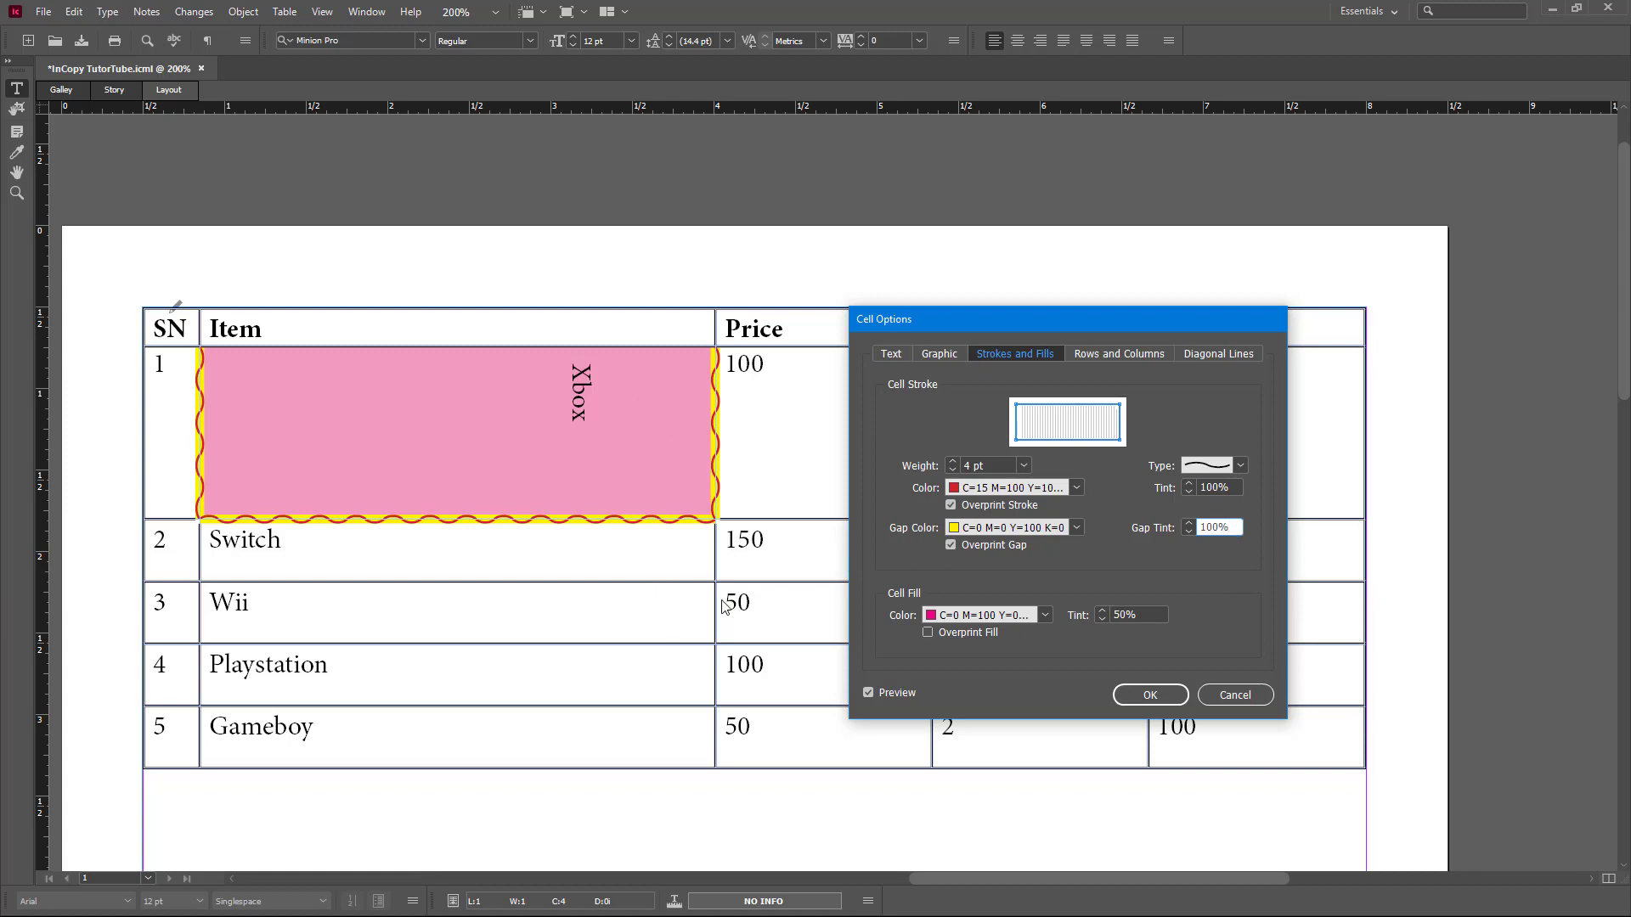
click(928, 633)
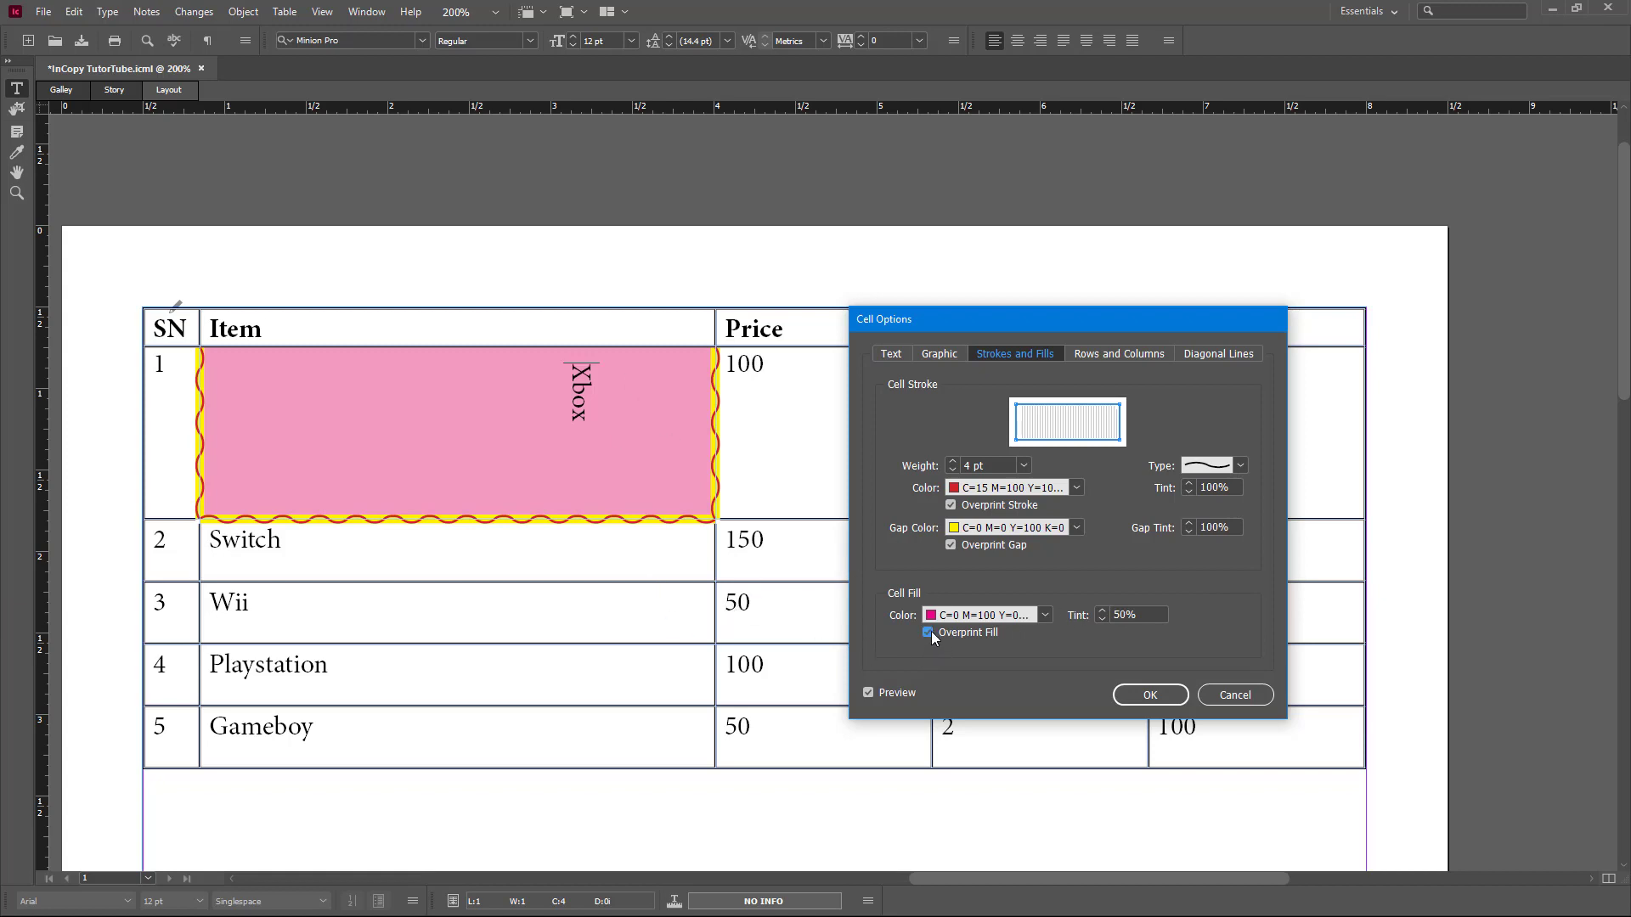